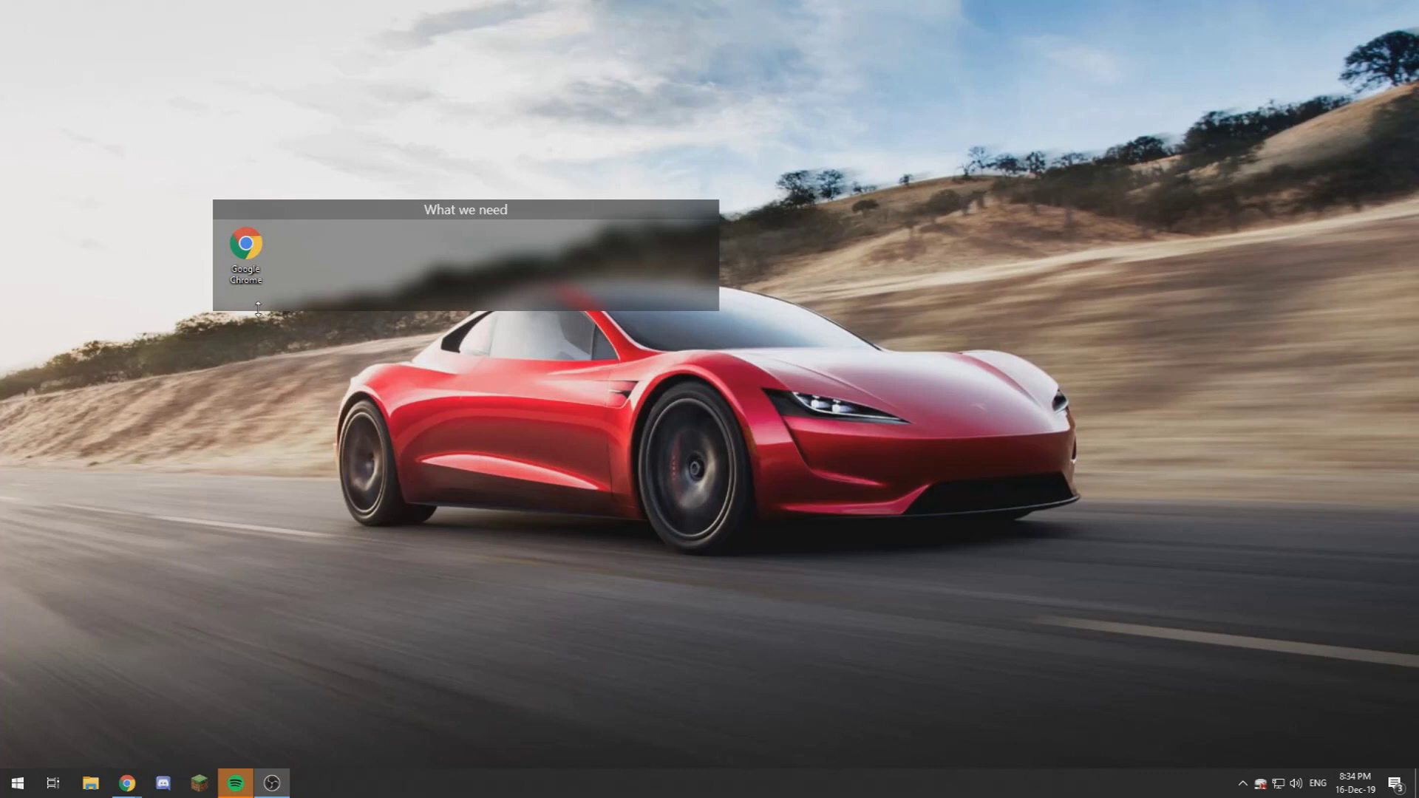
Bring the Shelly Admin download page to the front and translate it from German into Dutch.
{"action": "left_click", "coordinate": [133, 784]}
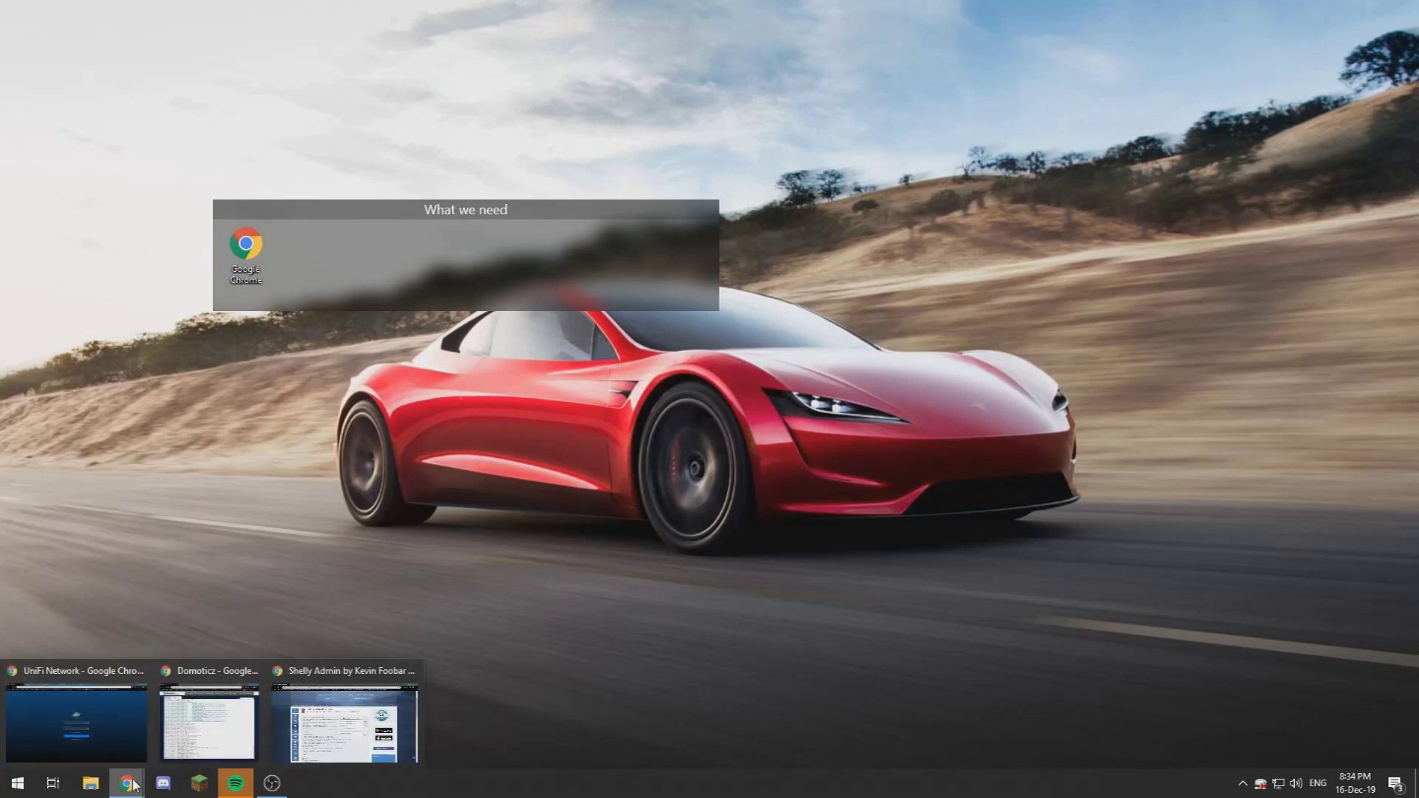
{"action": "left_click", "coordinate": [345, 721]}
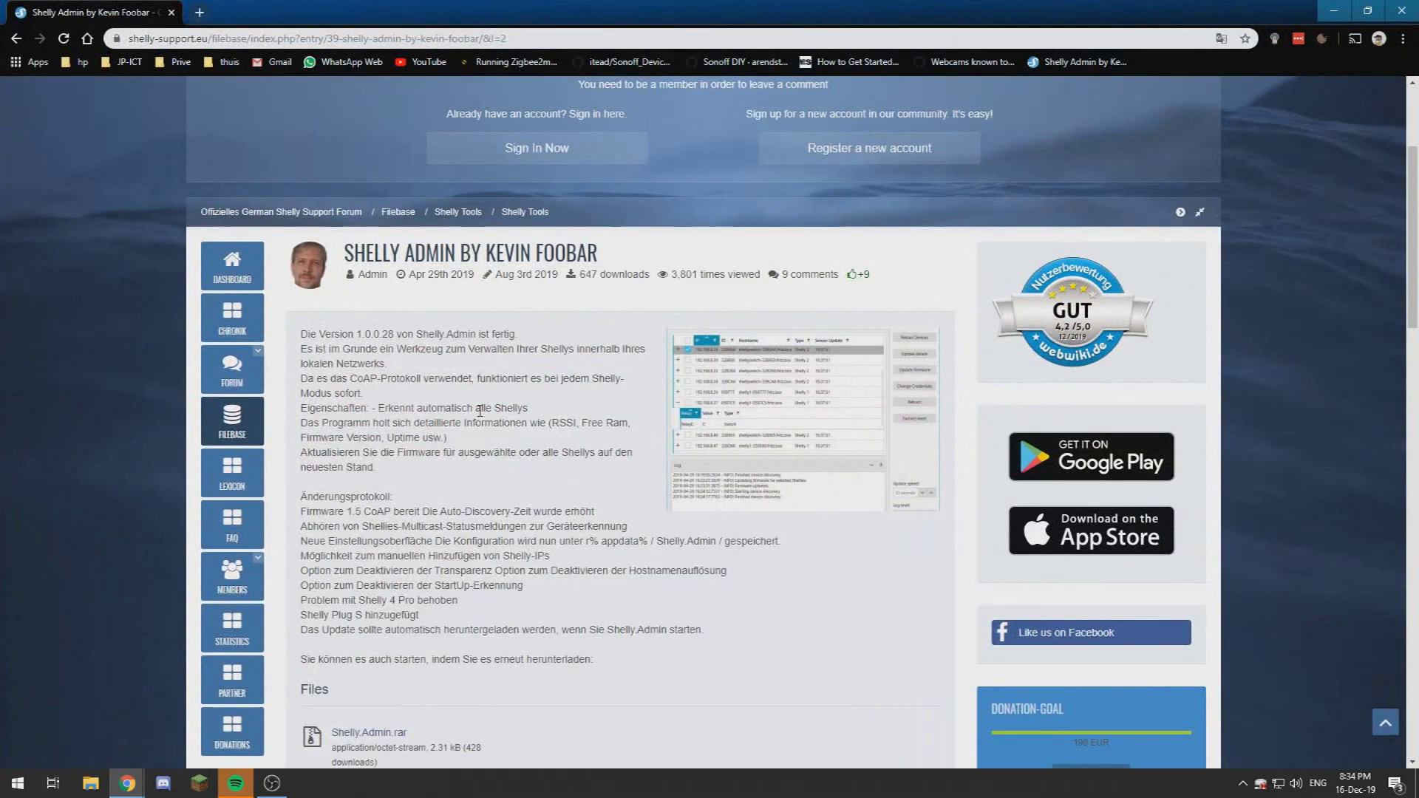
{"action": "left_click_drag", "start_coordinate": [390, 255], "coordinate": [546, 255]}
{"action": "left_click", "coordinate": [551, 260]}
{"action": "left_click", "coordinate": [1221, 38]}
{"action": "left_click", "coordinate": [1128, 108]}
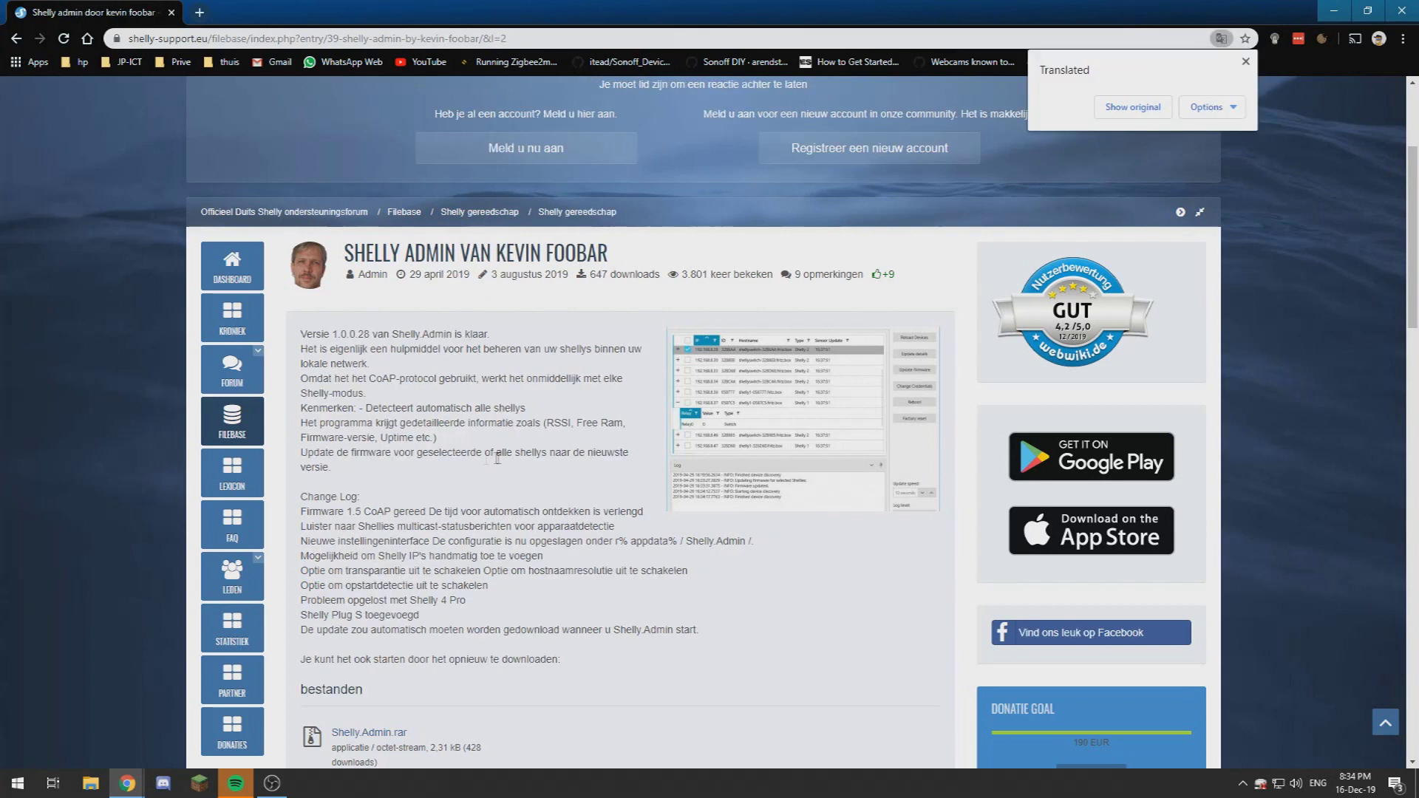
{"action": "left_click", "coordinate": [428, 521]}
Scroll down to the Shelly.Admin.rar link and try downloading it, which hits Access Denied.
{"action": "left_click_drag", "start_coordinate": [351, 399], "coordinate": [635, 469]}
{"action": "left_click", "coordinate": [436, 482]}
{"action": "scroll", "coordinate": [414, 495], "scroll_direction": "down", "scroll_amount": 1}
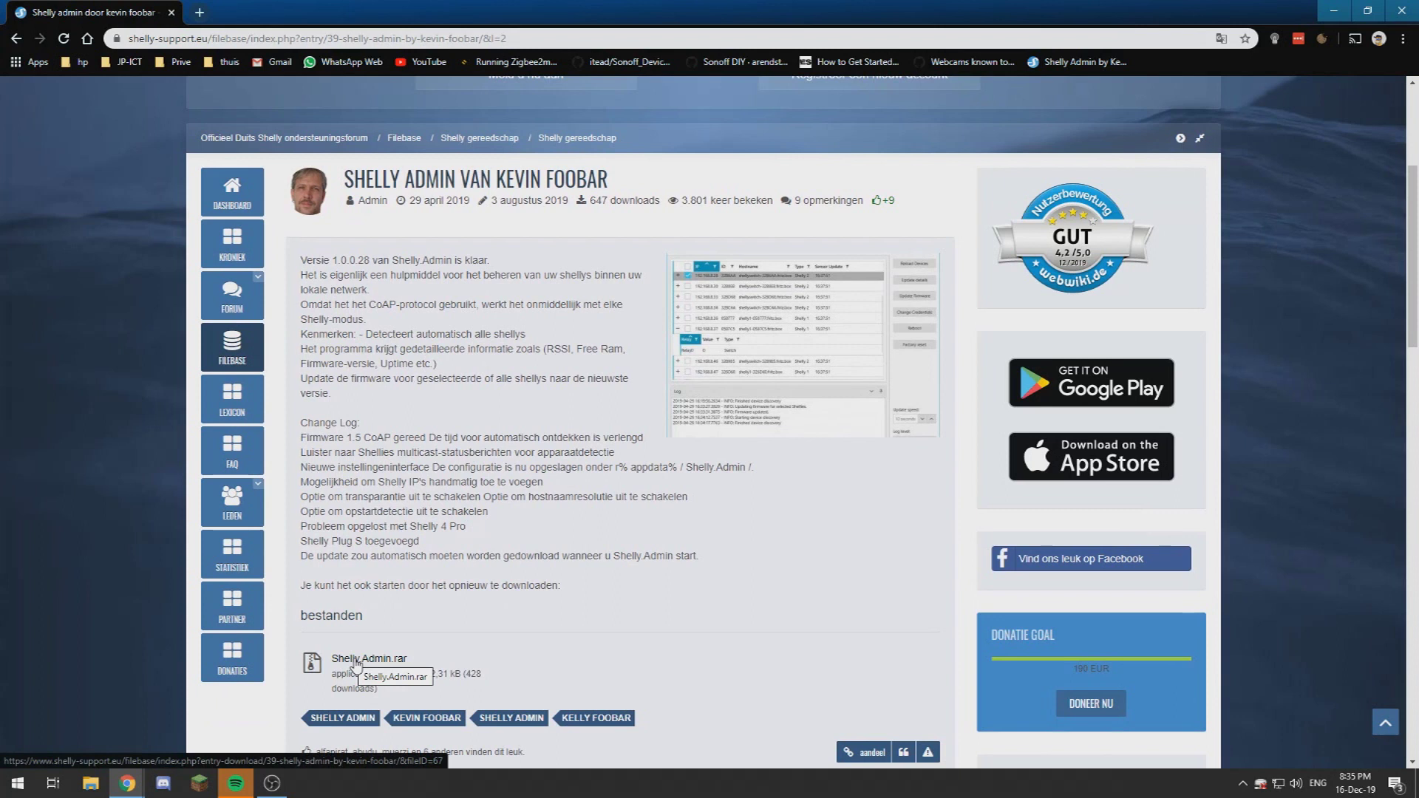
{"action": "left_click", "coordinate": [355, 660]}
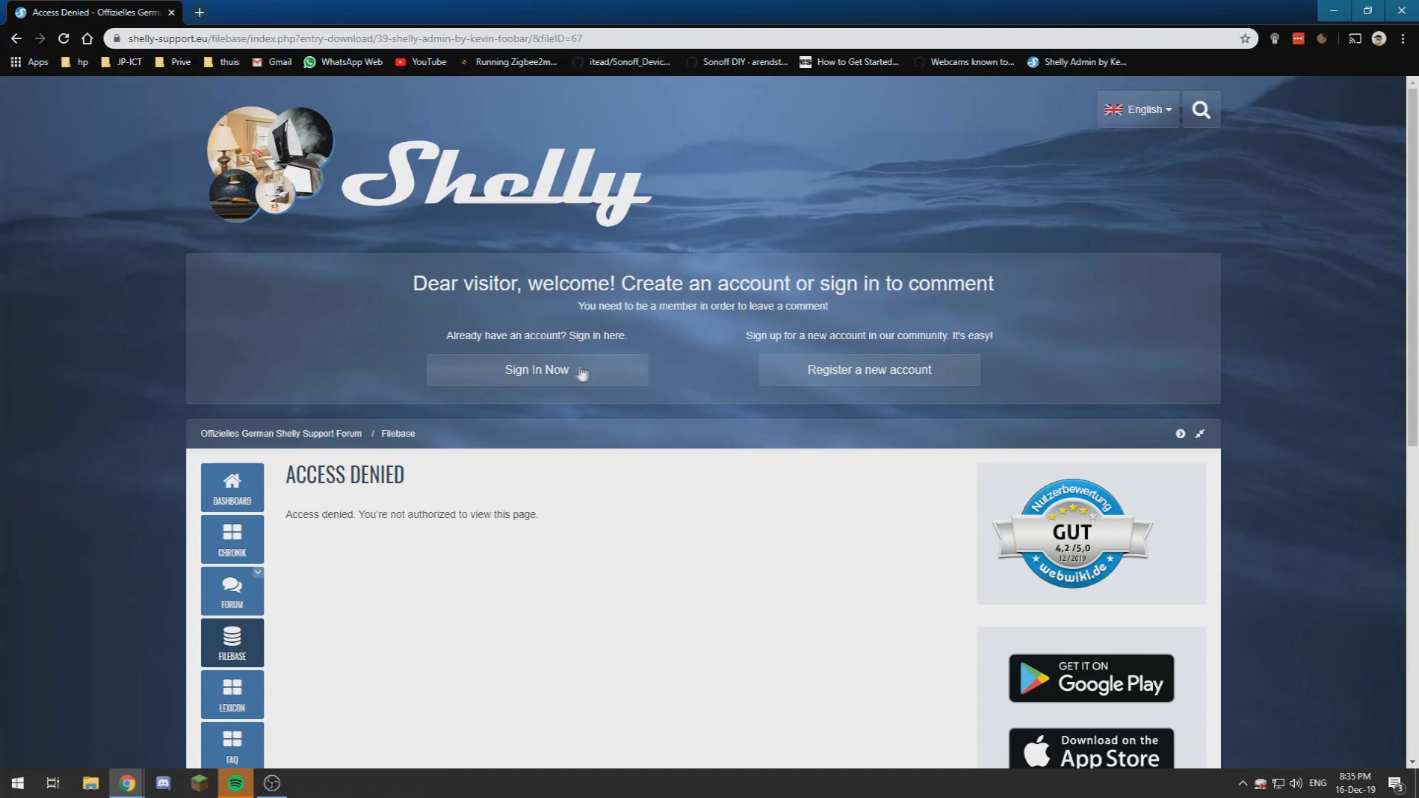
Go from Sign In to Register Yourself, scroll through the disclaimer and accept it.
{"action": "left_click", "coordinate": [579, 373]}
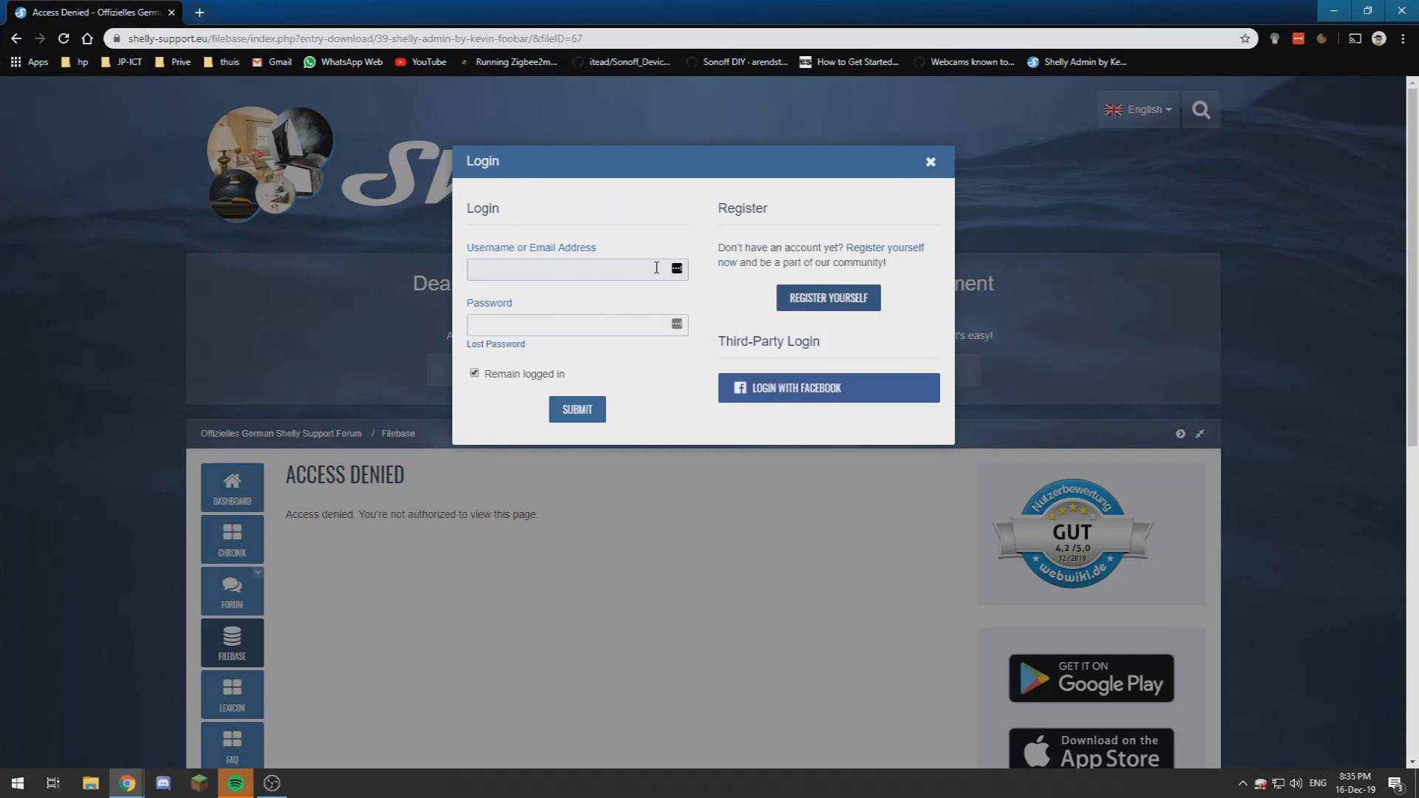
{"action": "left_click", "coordinate": [819, 302]}
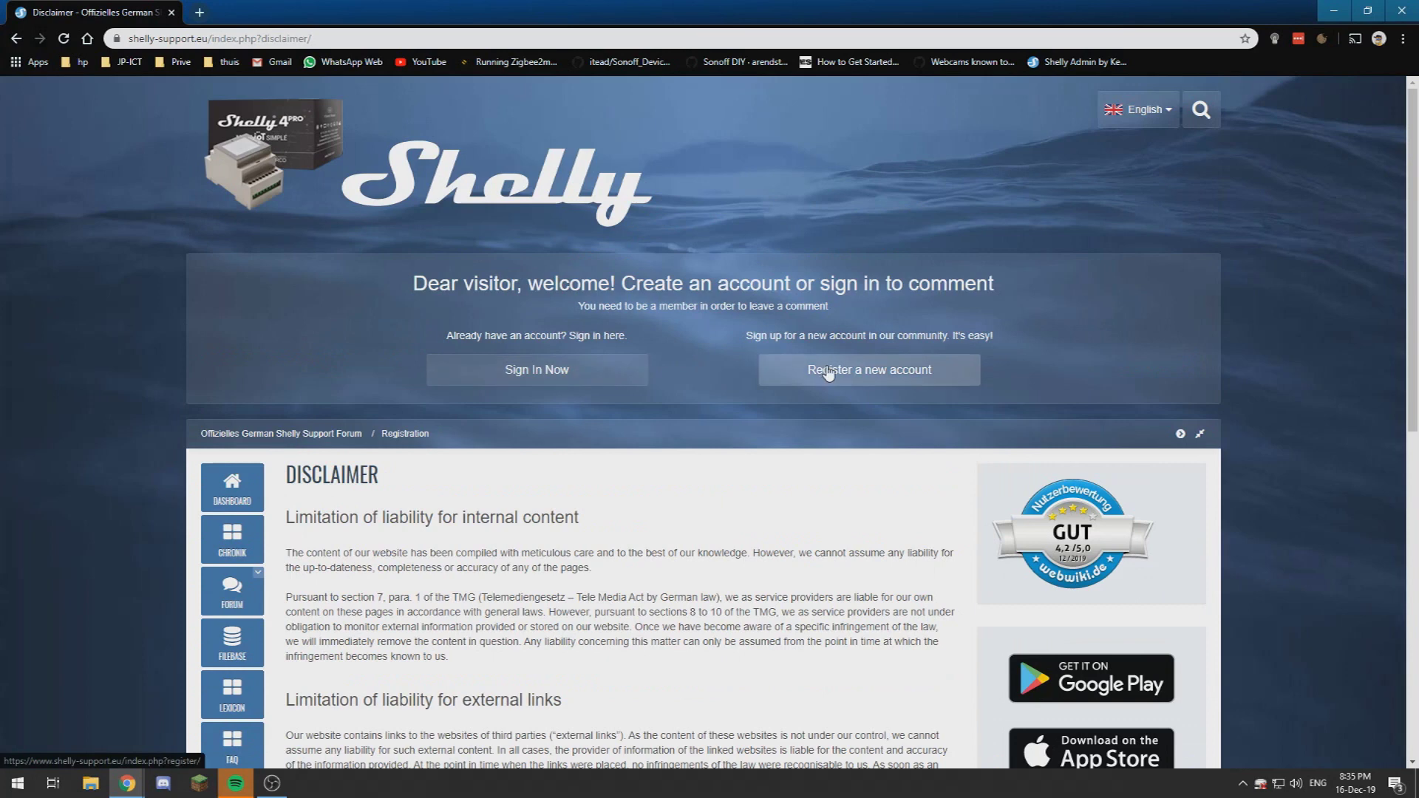
{"action": "left_click", "coordinate": [829, 374]}
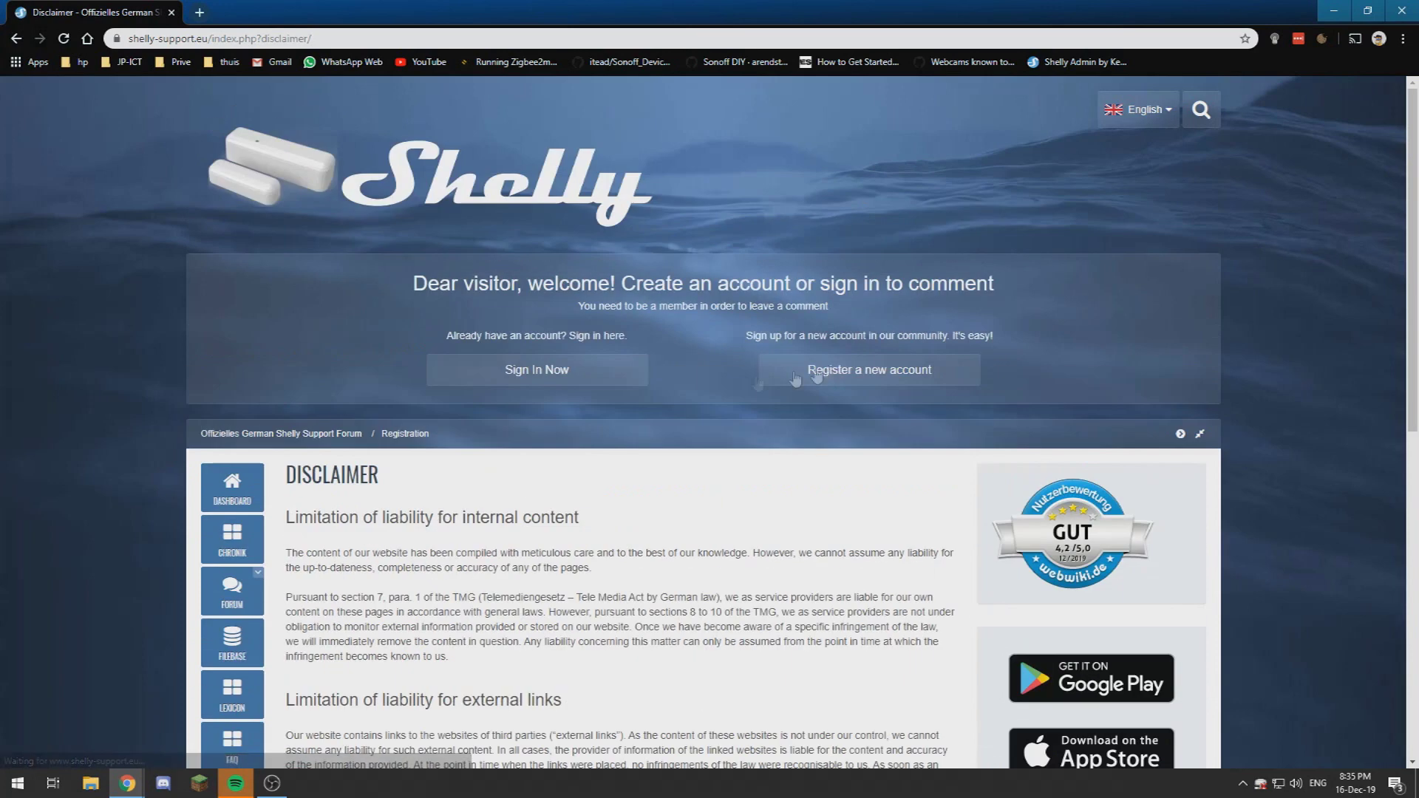
{"action": "scroll", "coordinate": [503, 423], "scroll_direction": "down", "scroll_amount": 5}
{"action": "scroll", "coordinate": [505, 423], "scroll_direction": "down", "scroll_amount": 2}
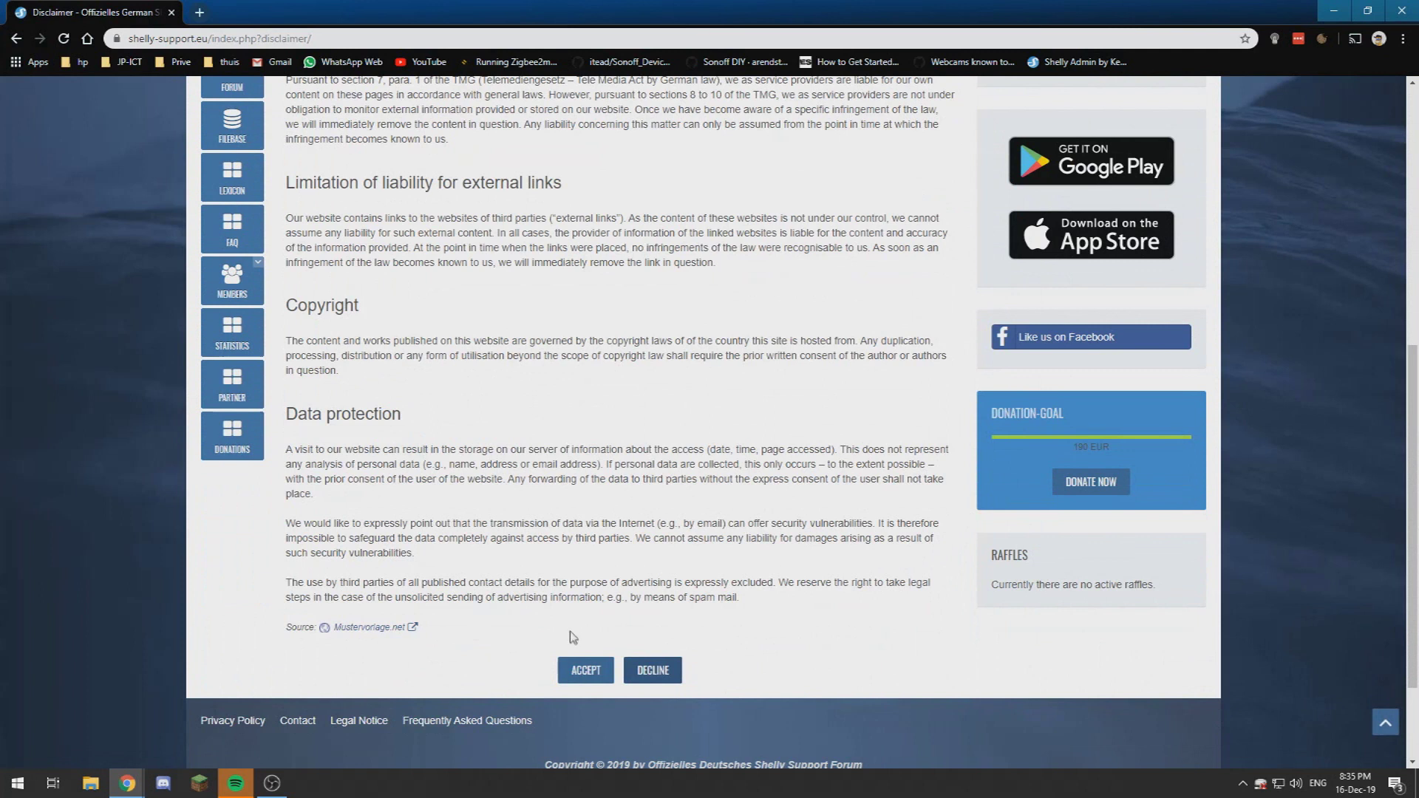
{"action": "left_click", "coordinate": [592, 675]}
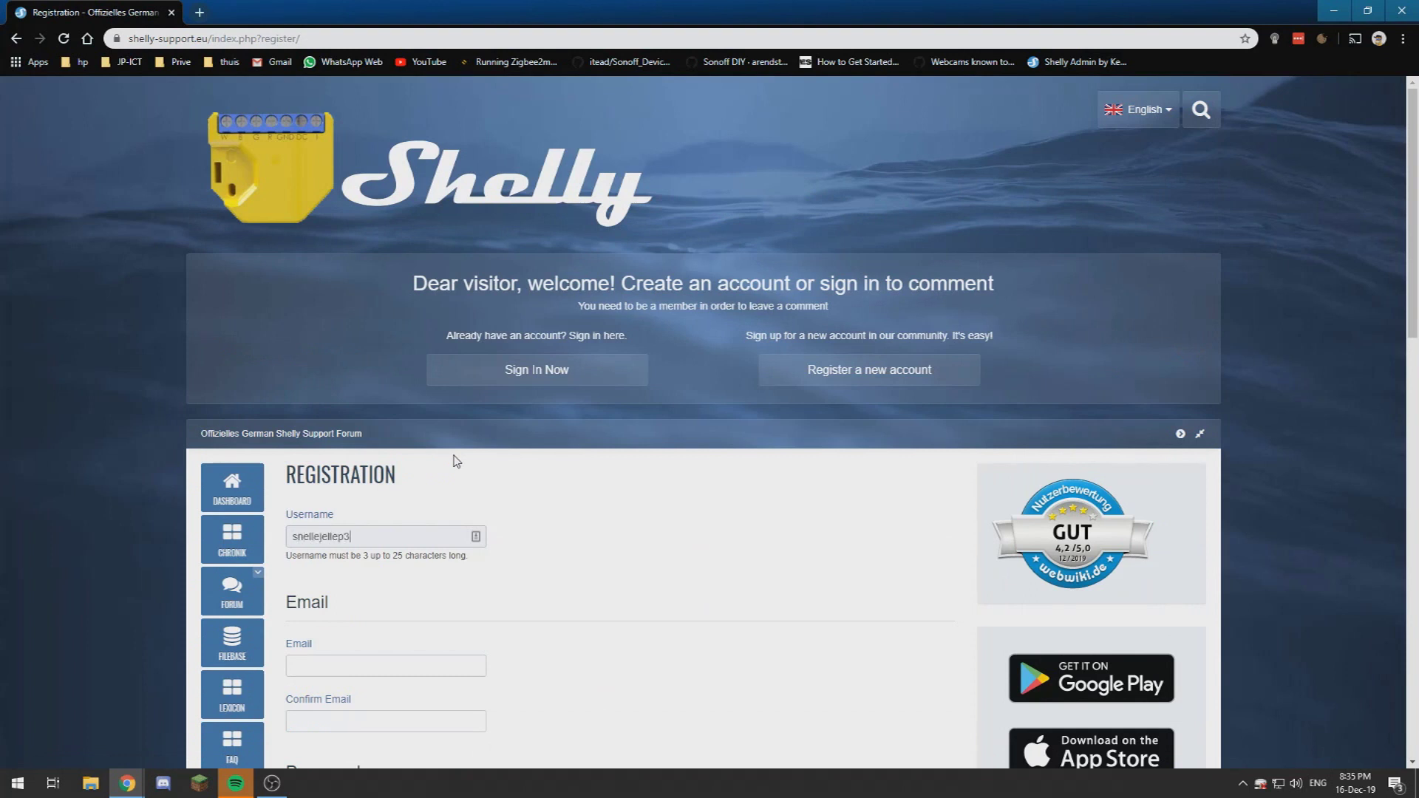
Fill in the Email and Confirm Email fields with the Gmail address.
{"action": "key", "text": "Tab"}
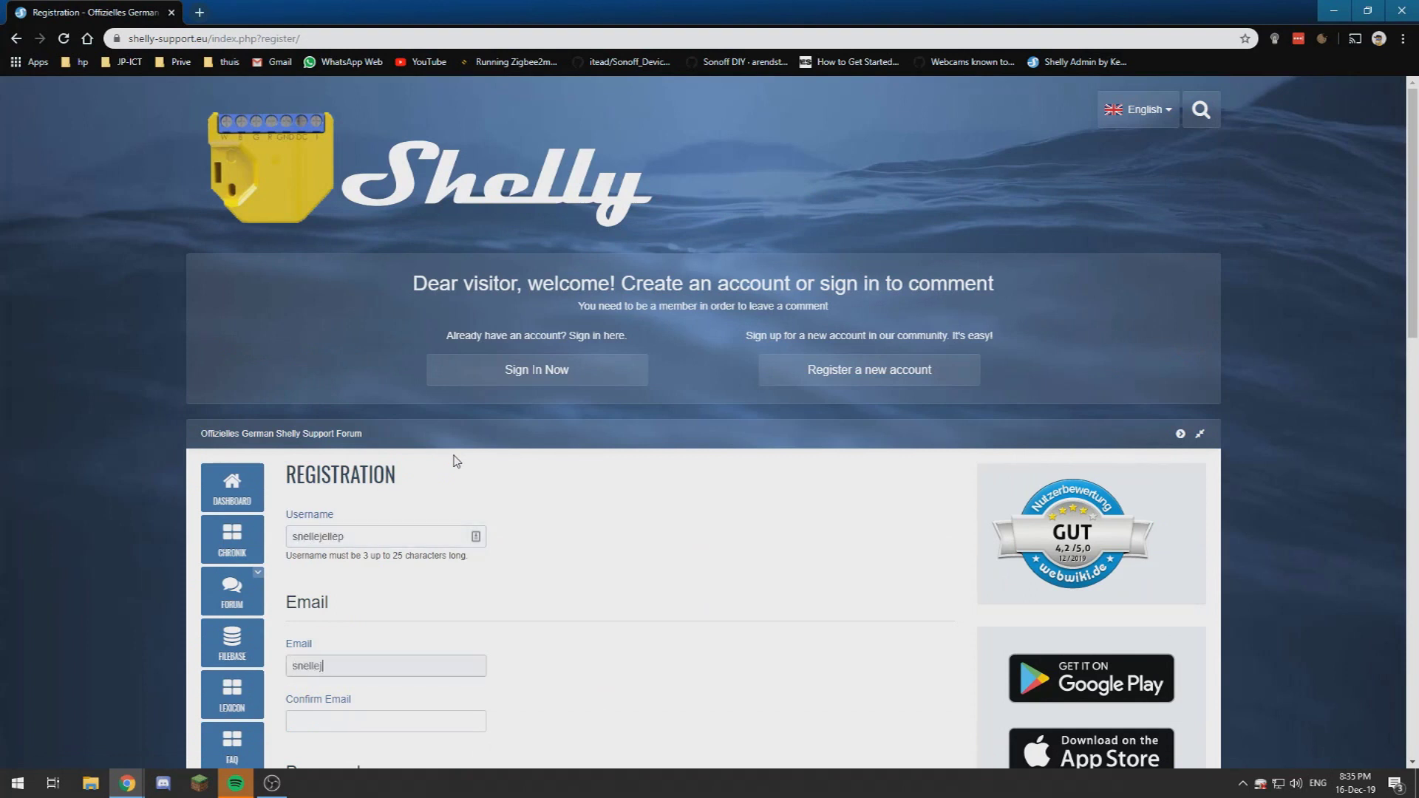
{"action": "type", "text": "@gmail.com"}
{"action": "key", "text": "Tab"}
{"action": "type", "text": "p@"}
Fill both password fields with a LastPass-generated password.
{"action": "scroll", "coordinate": [454, 461], "scroll_direction": "down", "scroll_amount": 4}
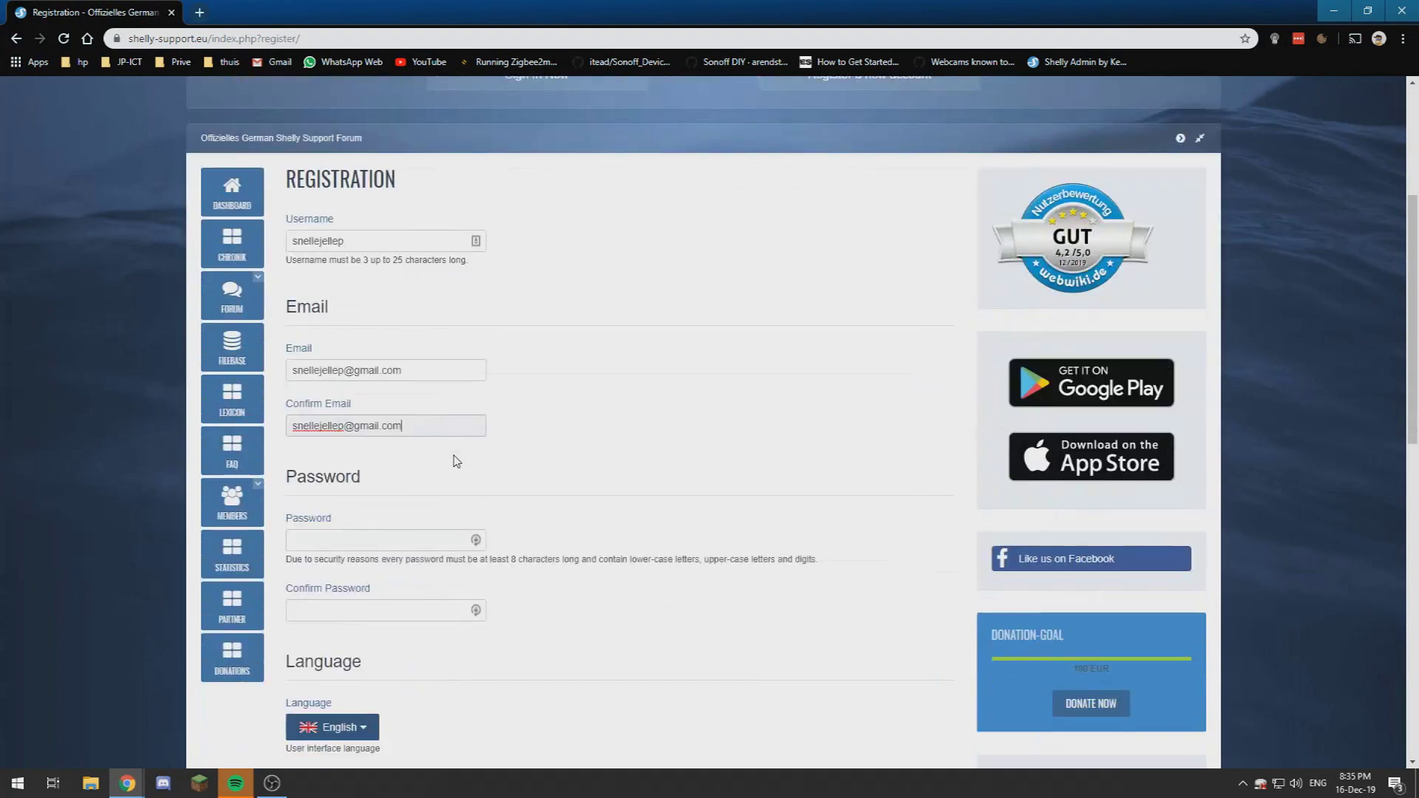
{"action": "left_click", "coordinate": [464, 540]}
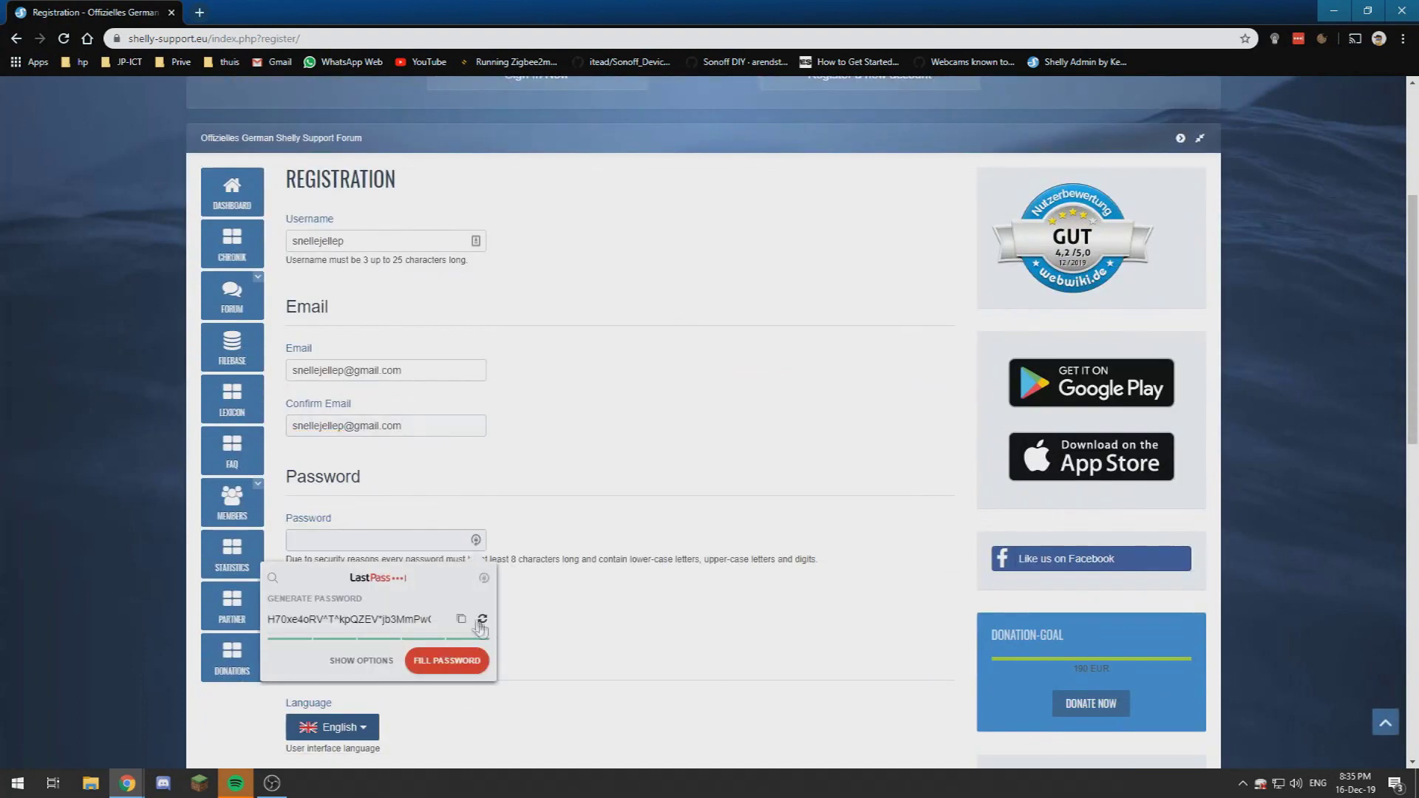
{"action": "left_click", "coordinate": [451, 658]}
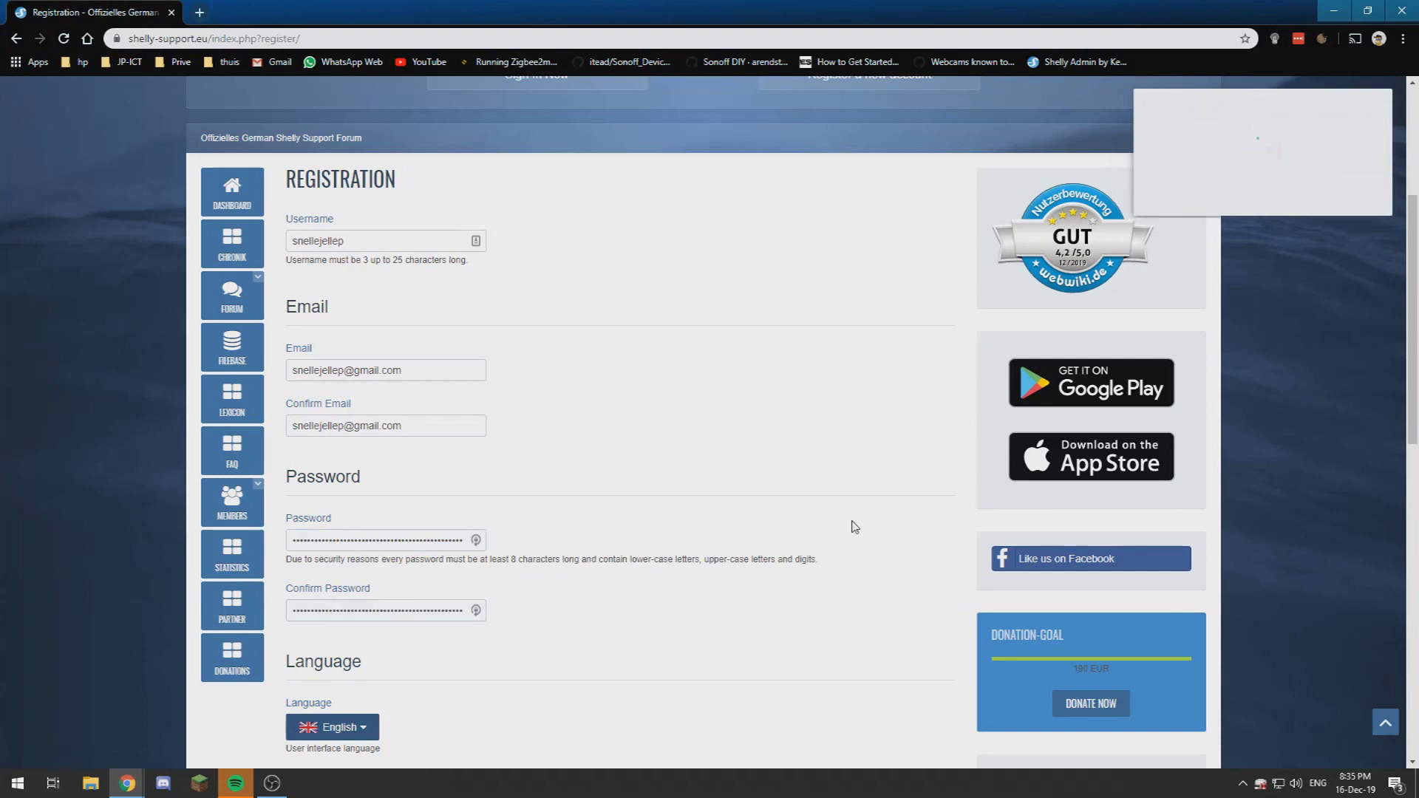
{"action": "scroll", "coordinate": [613, 602], "scroll_direction": "down", "scroll_amount": 5}
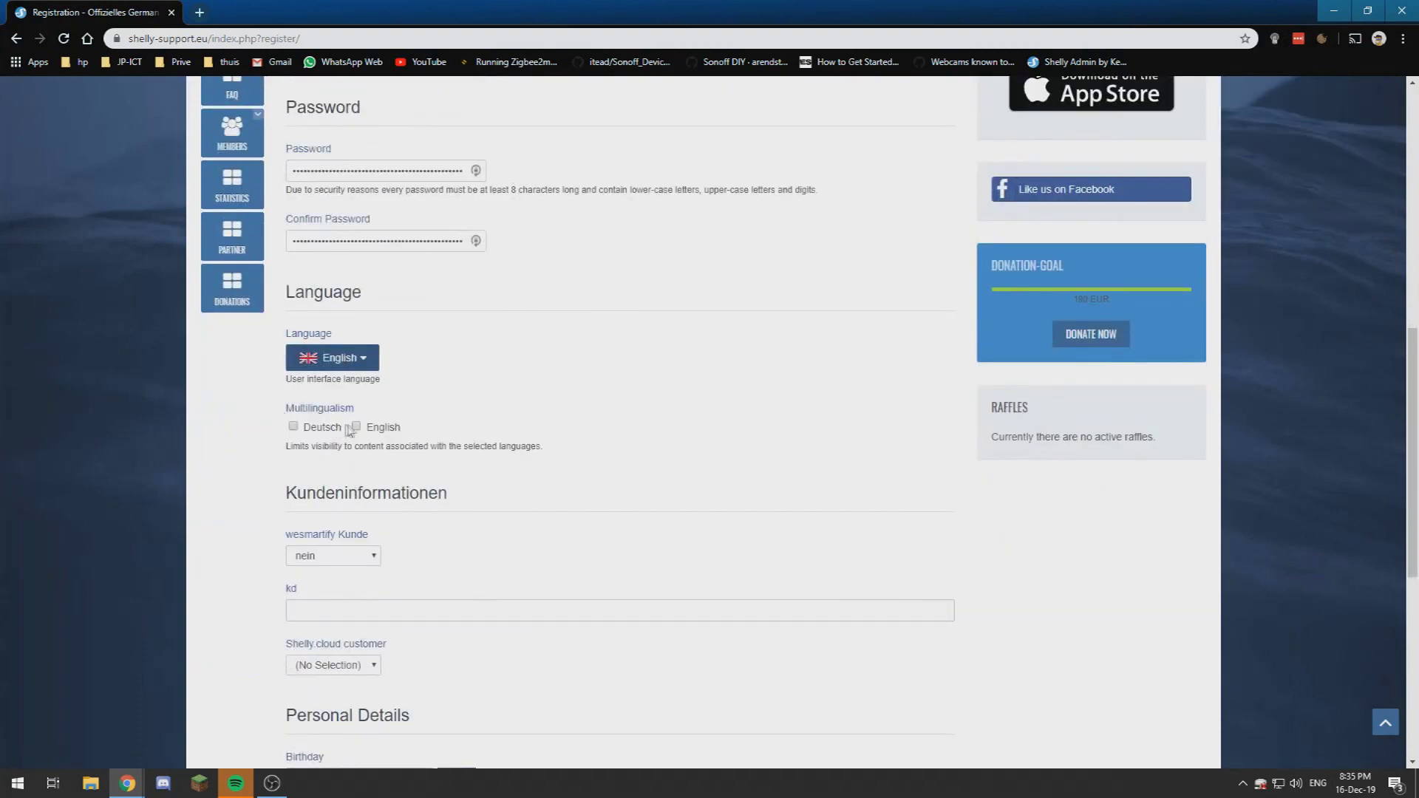
{"action": "key", "text": "alt+Tab"}
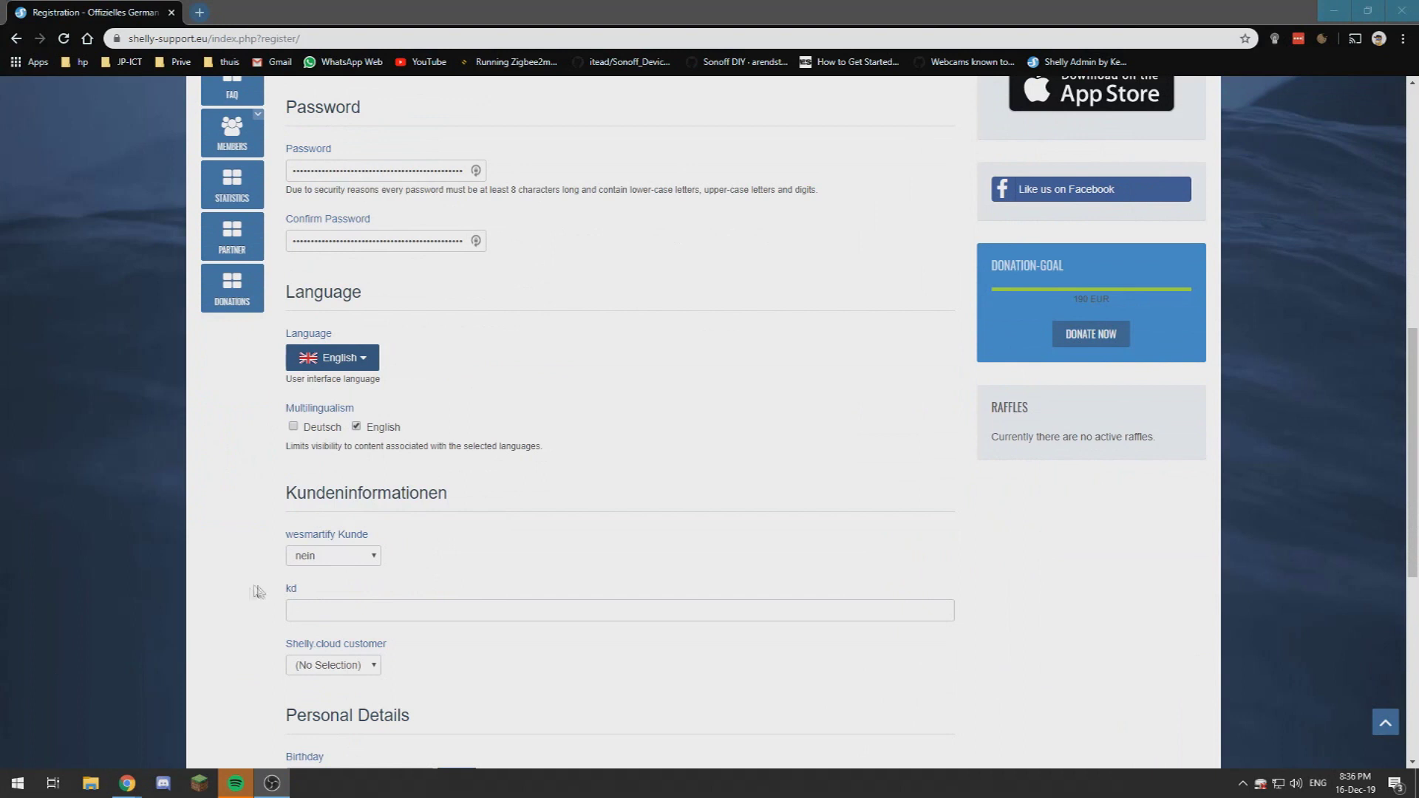
{"action": "scroll", "coordinate": [244, 598], "scroll_direction": "down", "scroll_amount": 2}
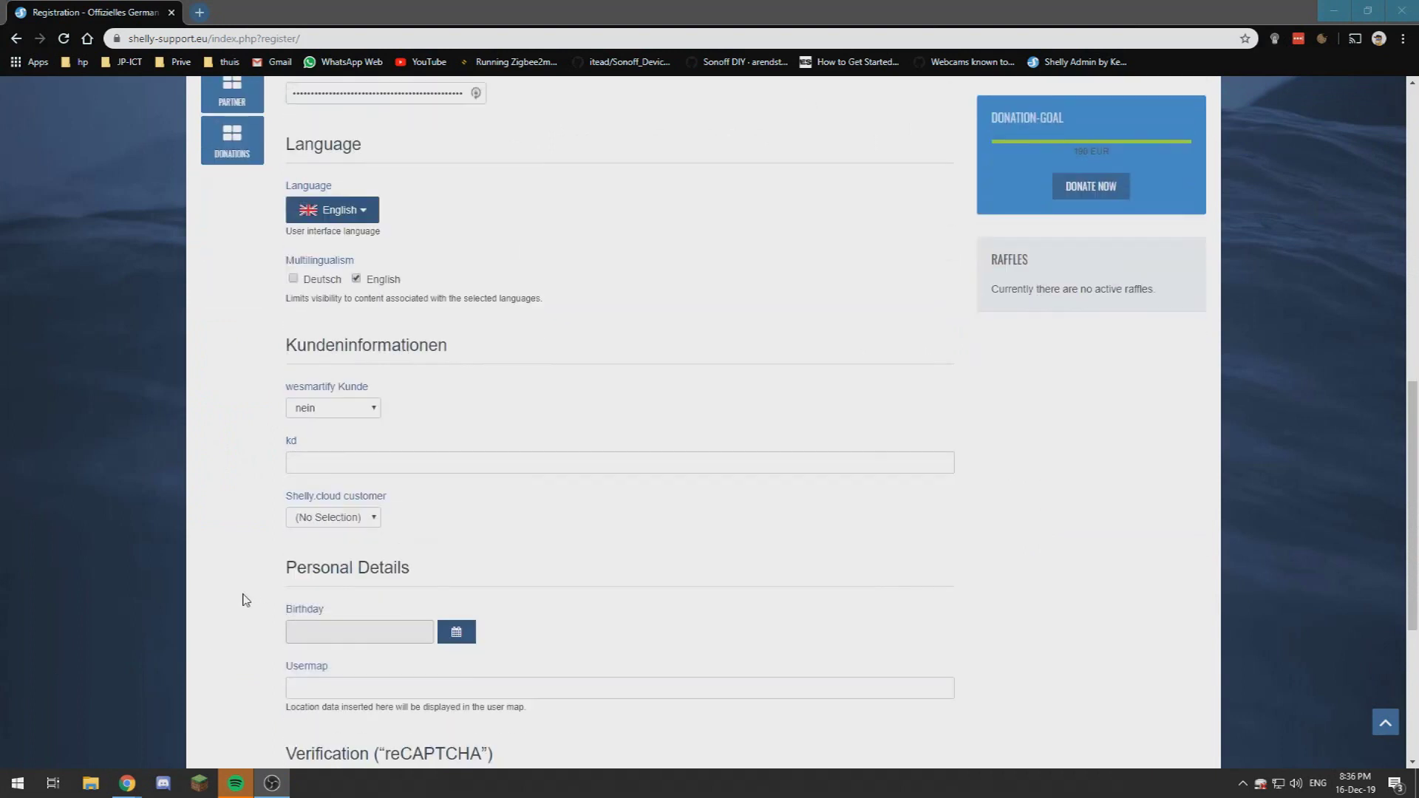
{"action": "left_click", "coordinate": [595, 629]}
Set Shelly.cloud customer to Ja and leave wesmartify Kunde at nein.
{"action": "left_click", "coordinate": [348, 522]}
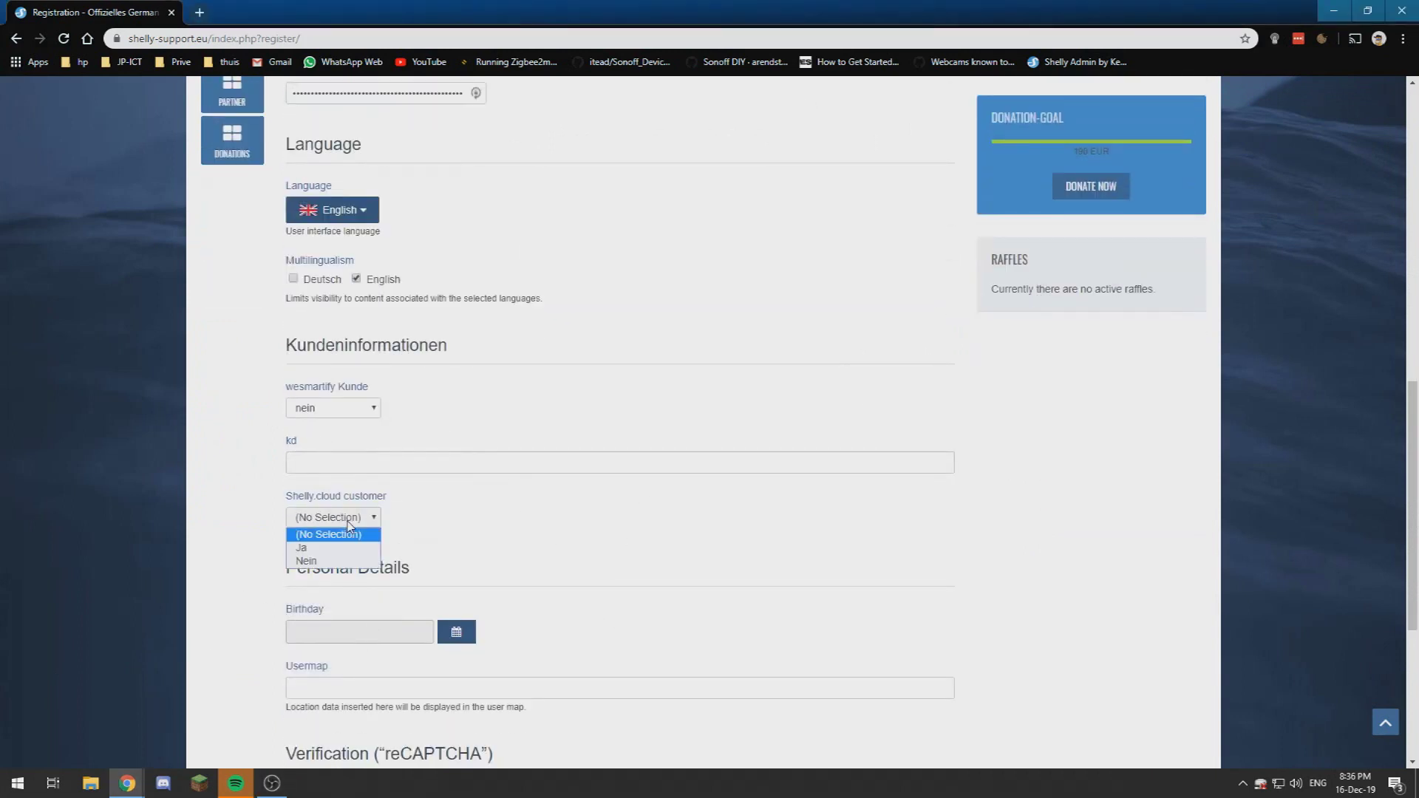
{"action": "left_click", "coordinate": [564, 541]}
{"action": "left_click", "coordinate": [373, 518]}
{"action": "left_click", "coordinate": [354, 551]}
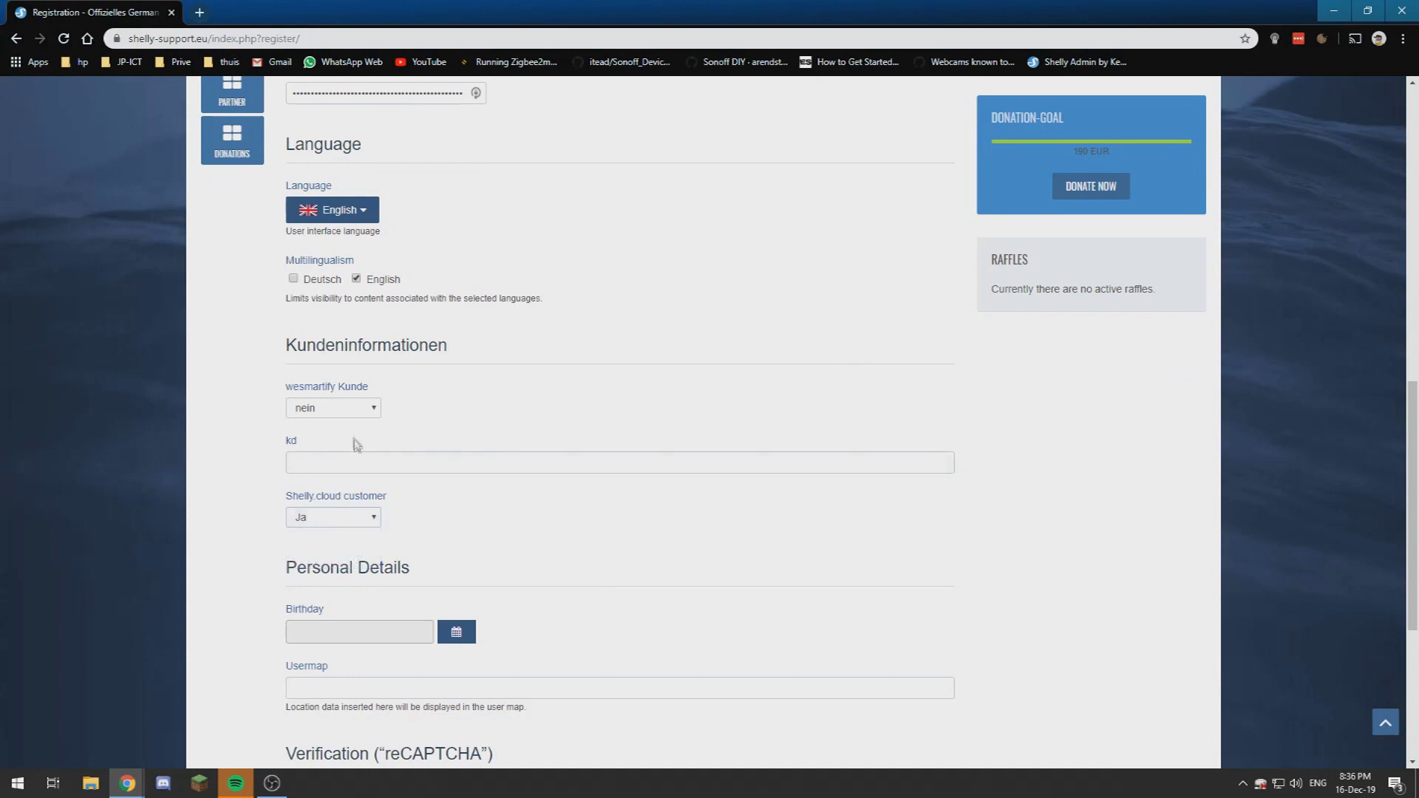
{"action": "left_click", "coordinate": [355, 411]}
{"action": "left_click", "coordinate": [462, 404]}
Set the Birthday field to May 3 1999 using the date picker.
{"action": "scroll", "coordinate": [372, 553], "scroll_direction": "down", "scroll_amount": 2}
{"action": "left_click", "coordinate": [403, 492]}
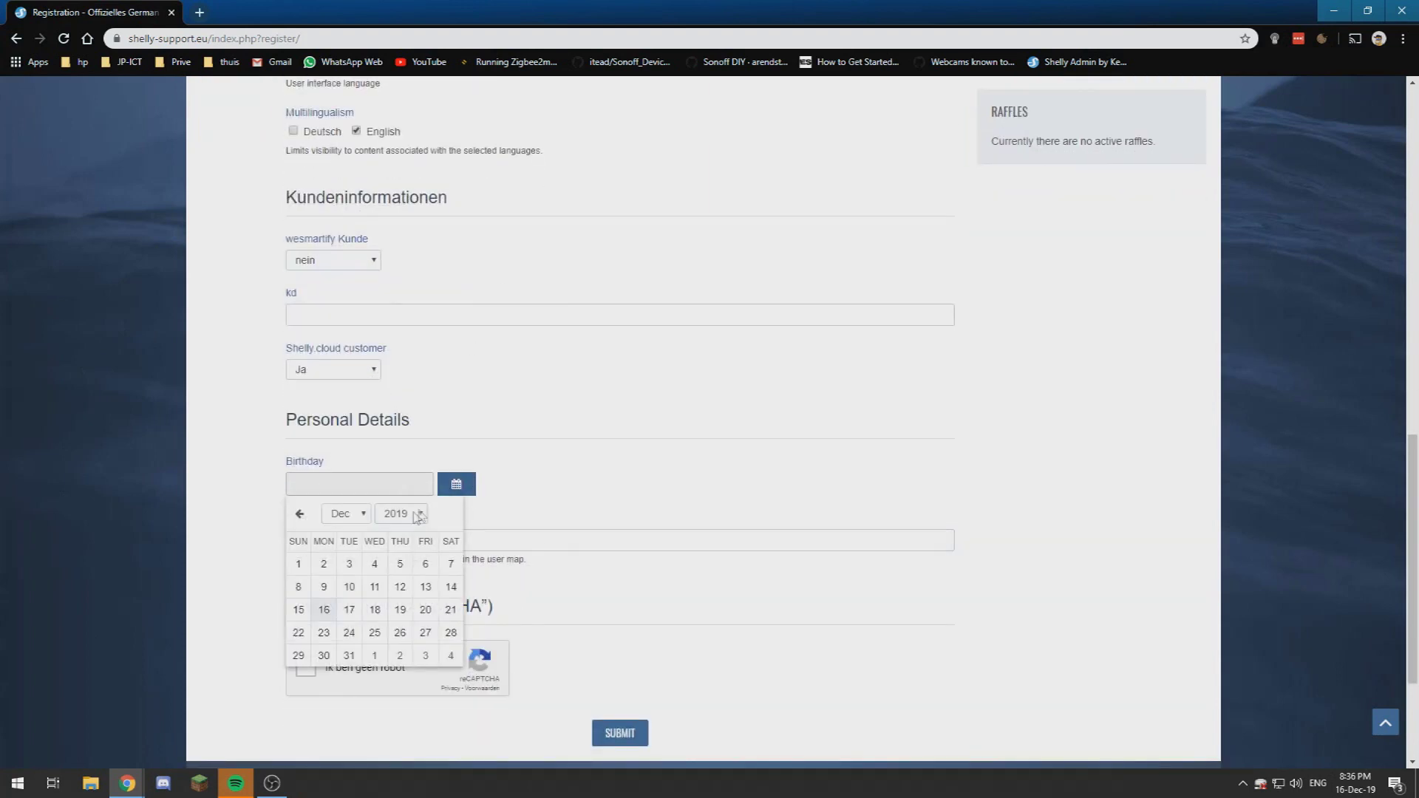
{"action": "left_click", "coordinate": [352, 516]}
{"action": "left_click", "coordinate": [353, 555]}
{"action": "left_click", "coordinate": [346, 514]}
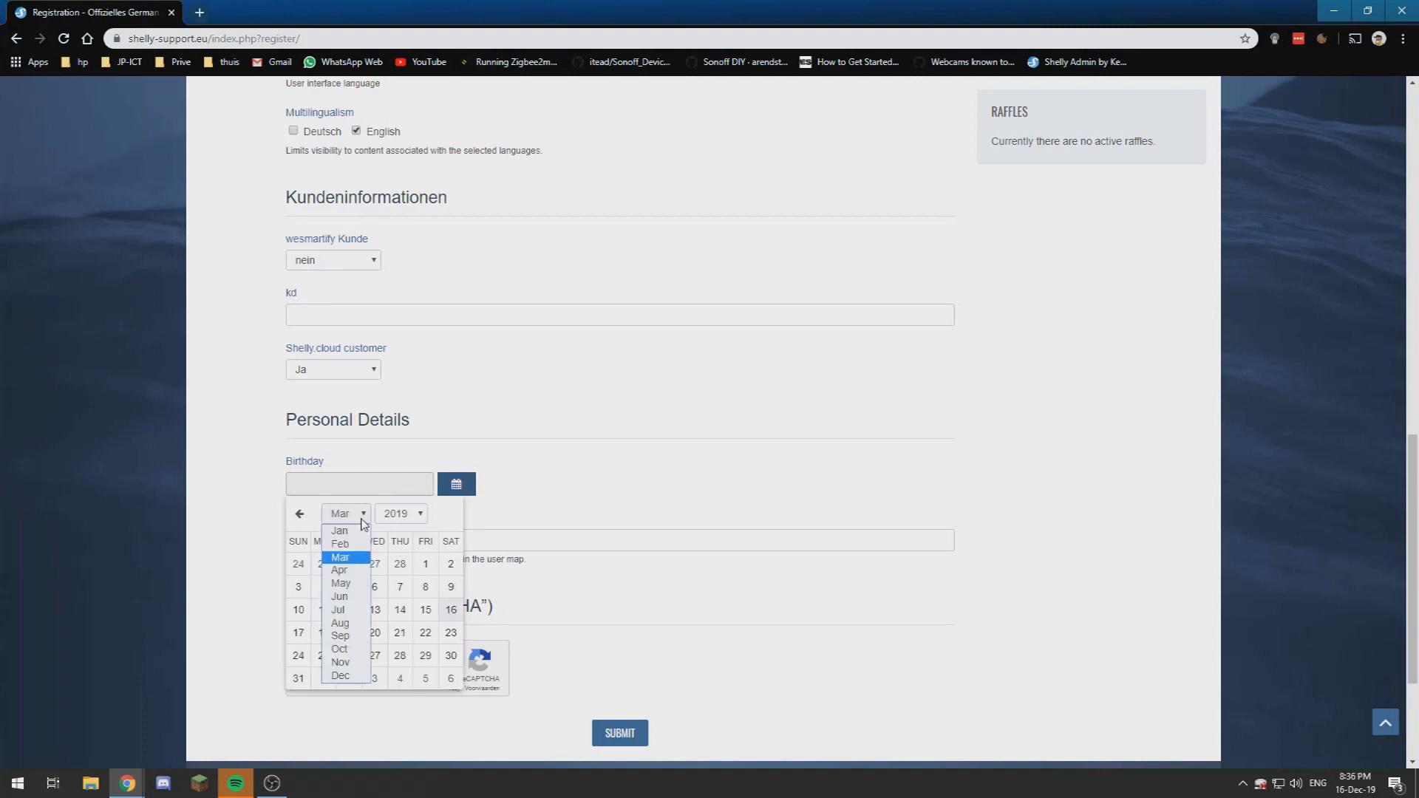
{"action": "left_click", "coordinate": [353, 577]}
{"action": "left_click", "coordinate": [363, 515]}
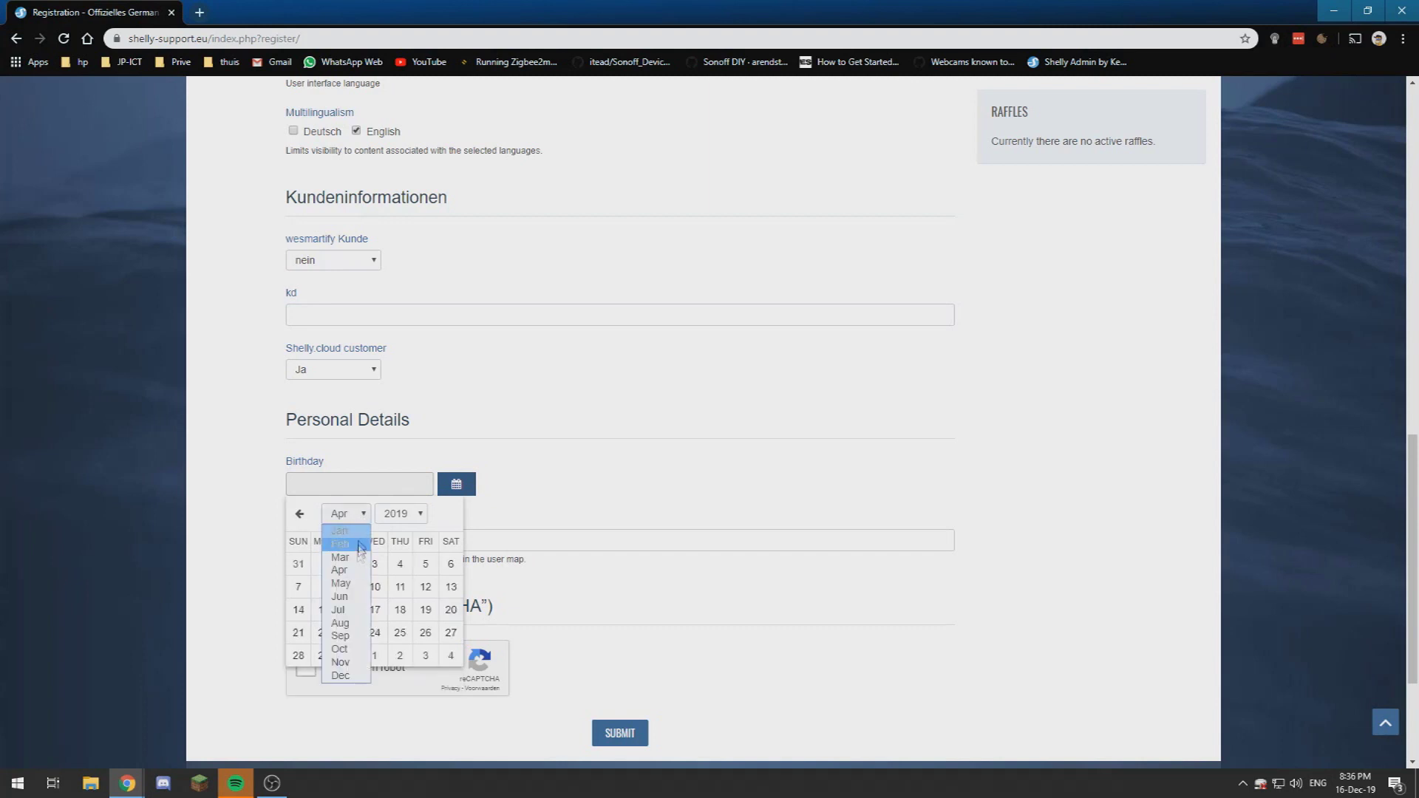
{"action": "left_click", "coordinate": [356, 583]}
{"action": "left_click", "coordinate": [425, 566]}
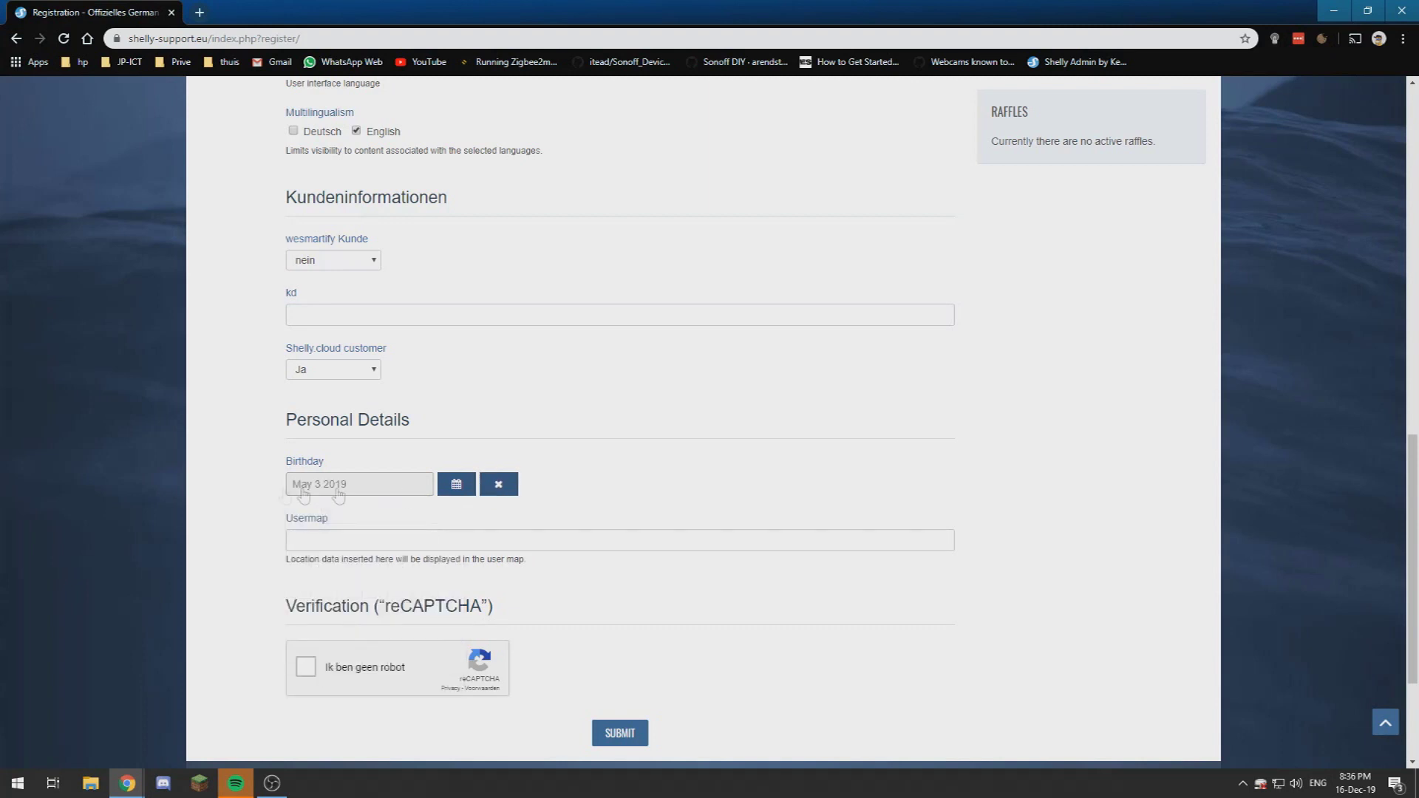
{"action": "left_click", "coordinate": [400, 515]}
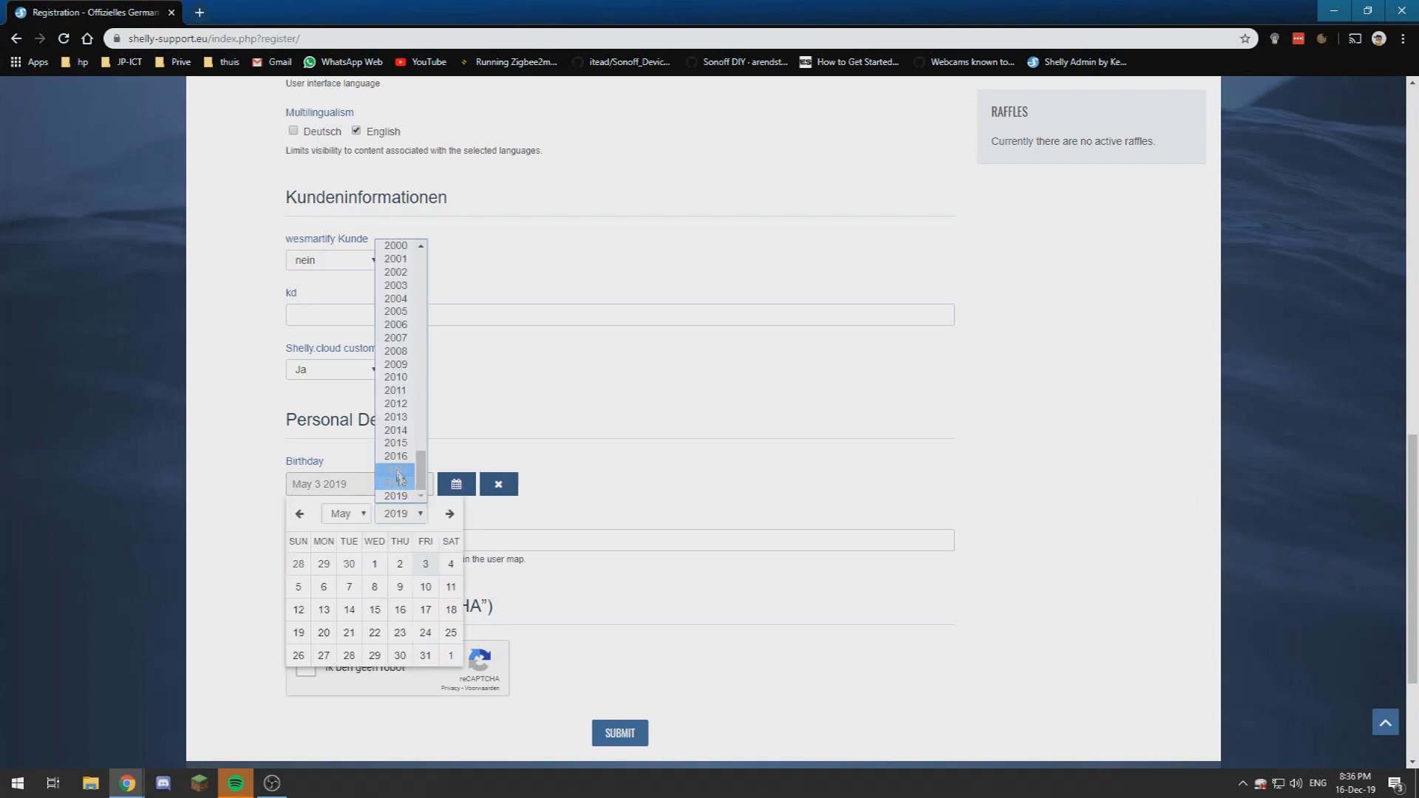
{"action": "scroll", "coordinate": [400, 303], "scroll_direction": "up", "scroll_amount": 3}
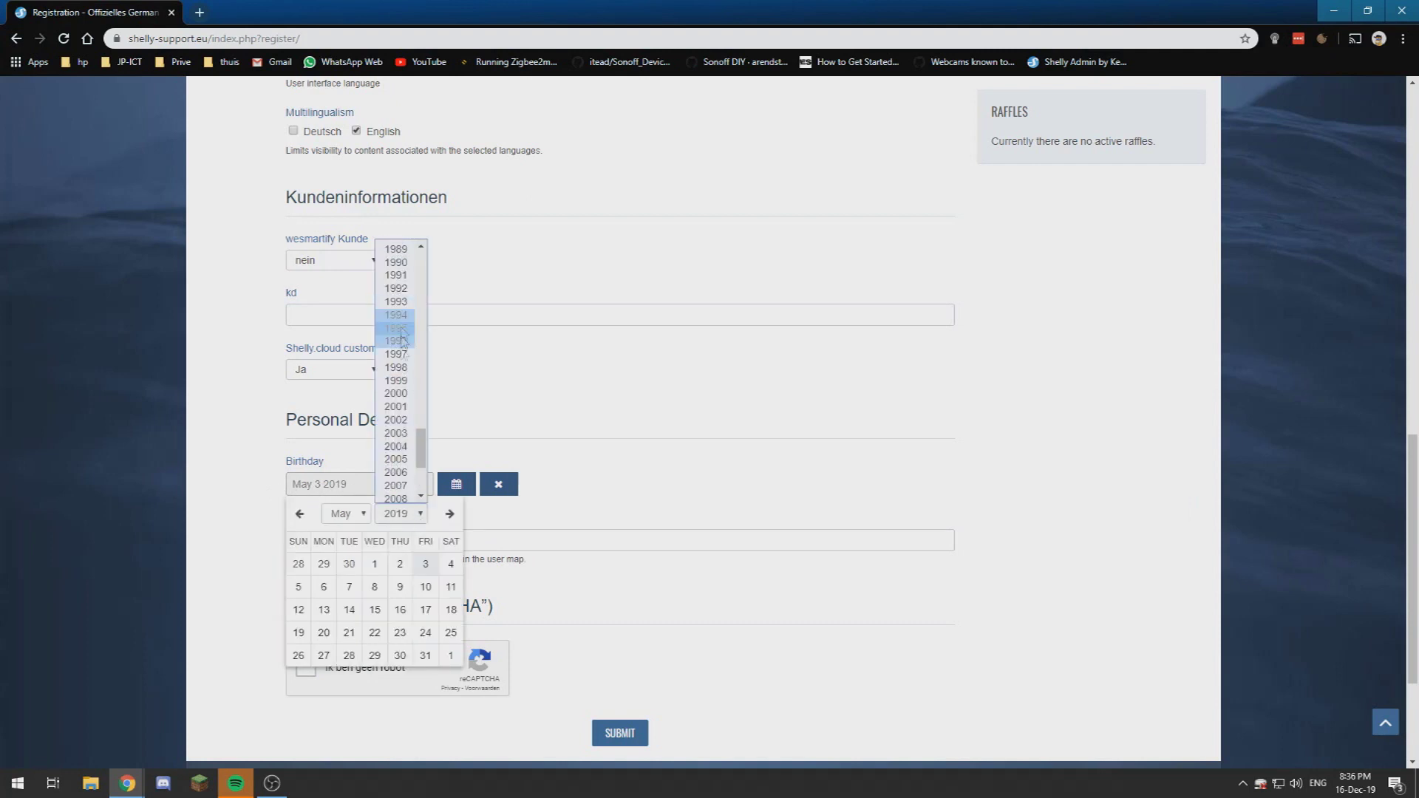
{"action": "left_click", "coordinate": [399, 392]}
{"action": "left_click", "coordinate": [558, 441]}
Tick the reCAPTCHA checkbox and submit the registration form.
{"action": "scroll", "coordinate": [417, 603], "scroll_direction": "down", "scroll_amount": 2}
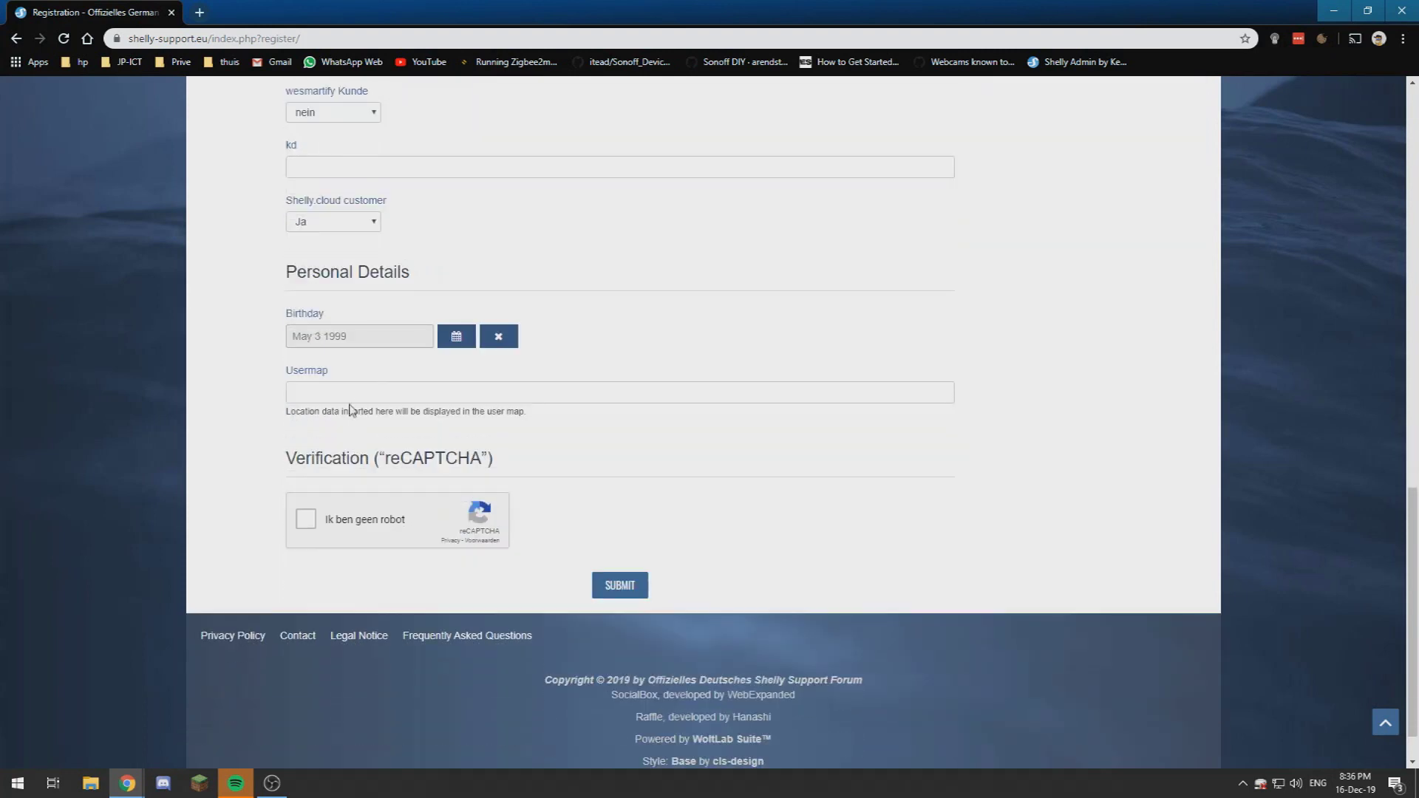
{"action": "left_click", "coordinate": [306, 519]}
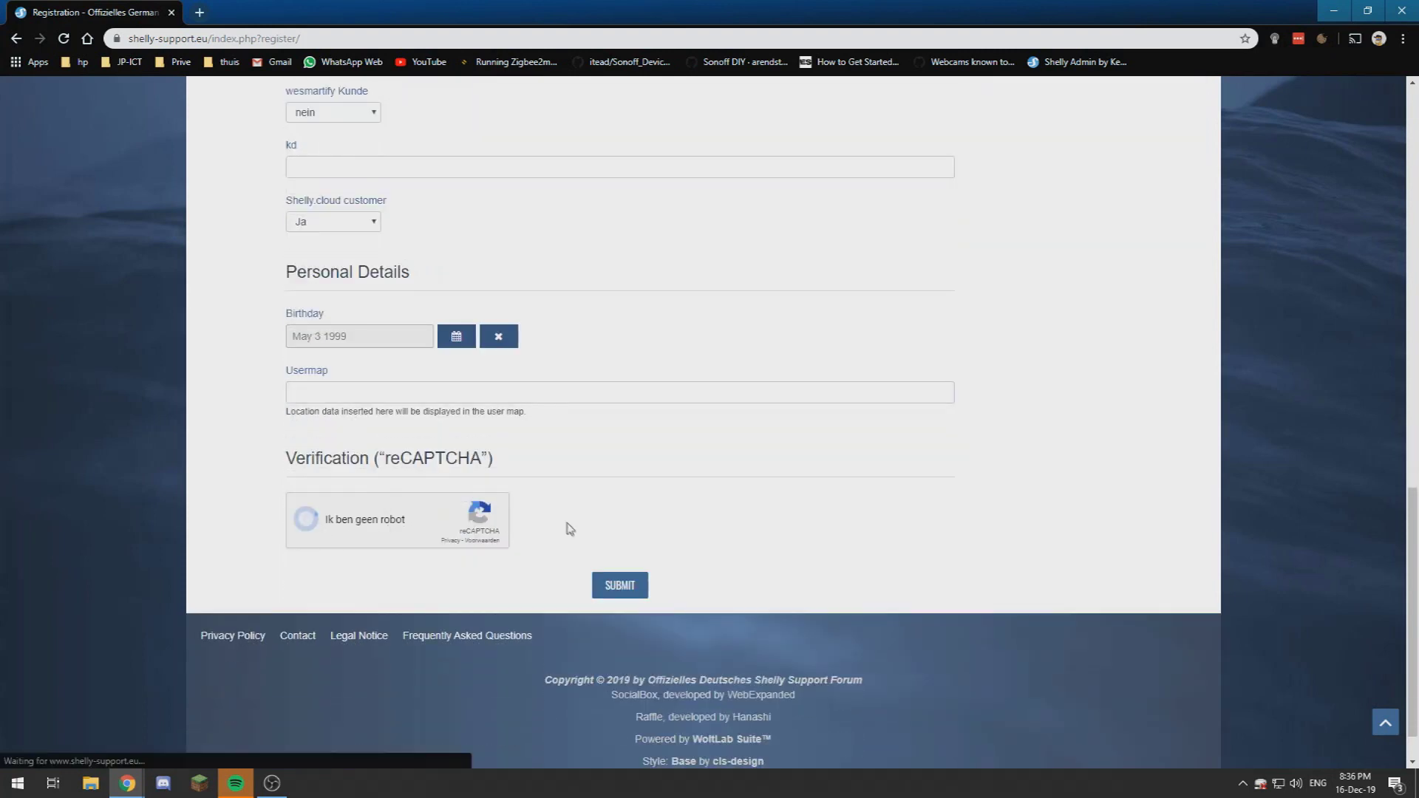
{"action": "left_click", "coordinate": [640, 591]}
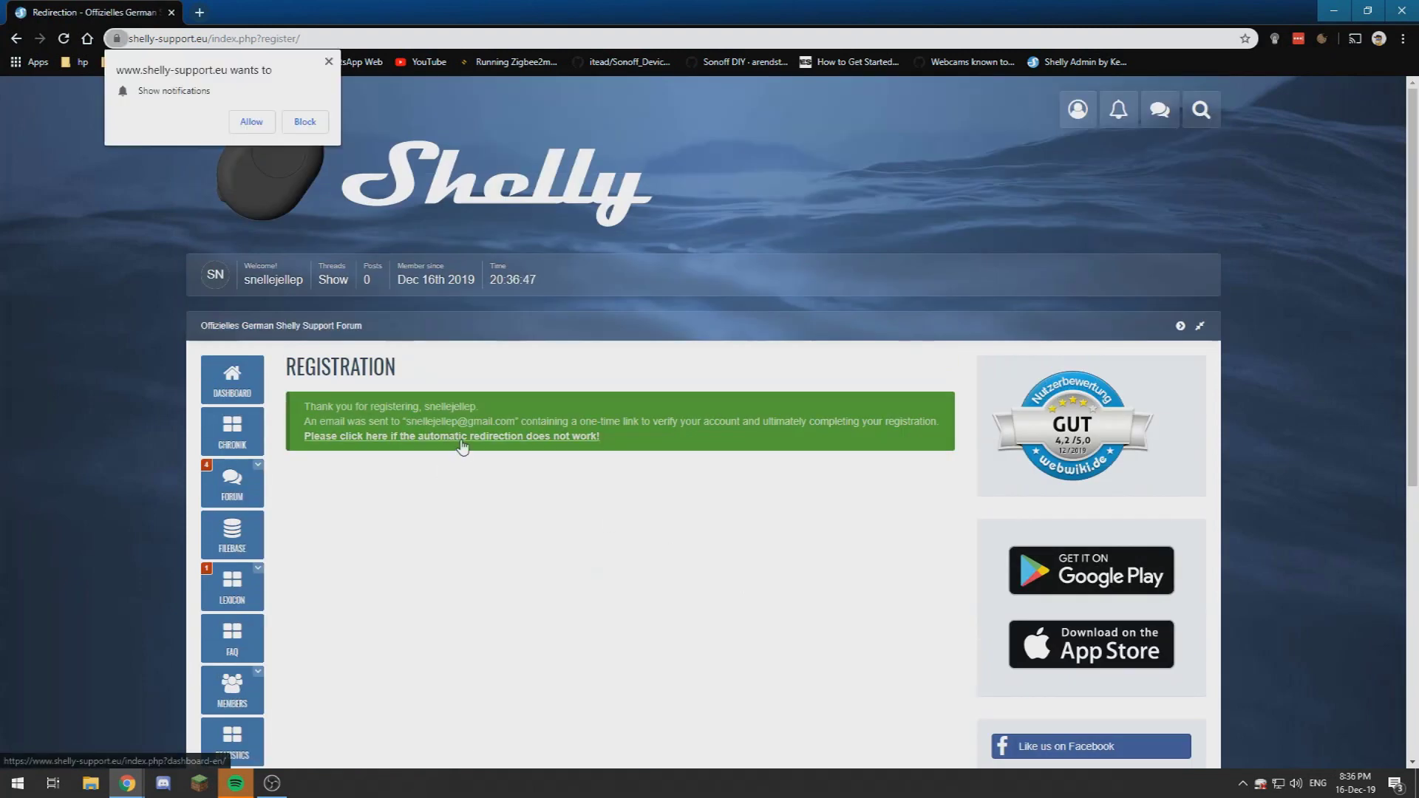
Continue past the registration confirmation and download Shelly.Admin.rar from the Shelly Admin filebase page.
{"action": "left_click", "coordinate": [462, 436]}
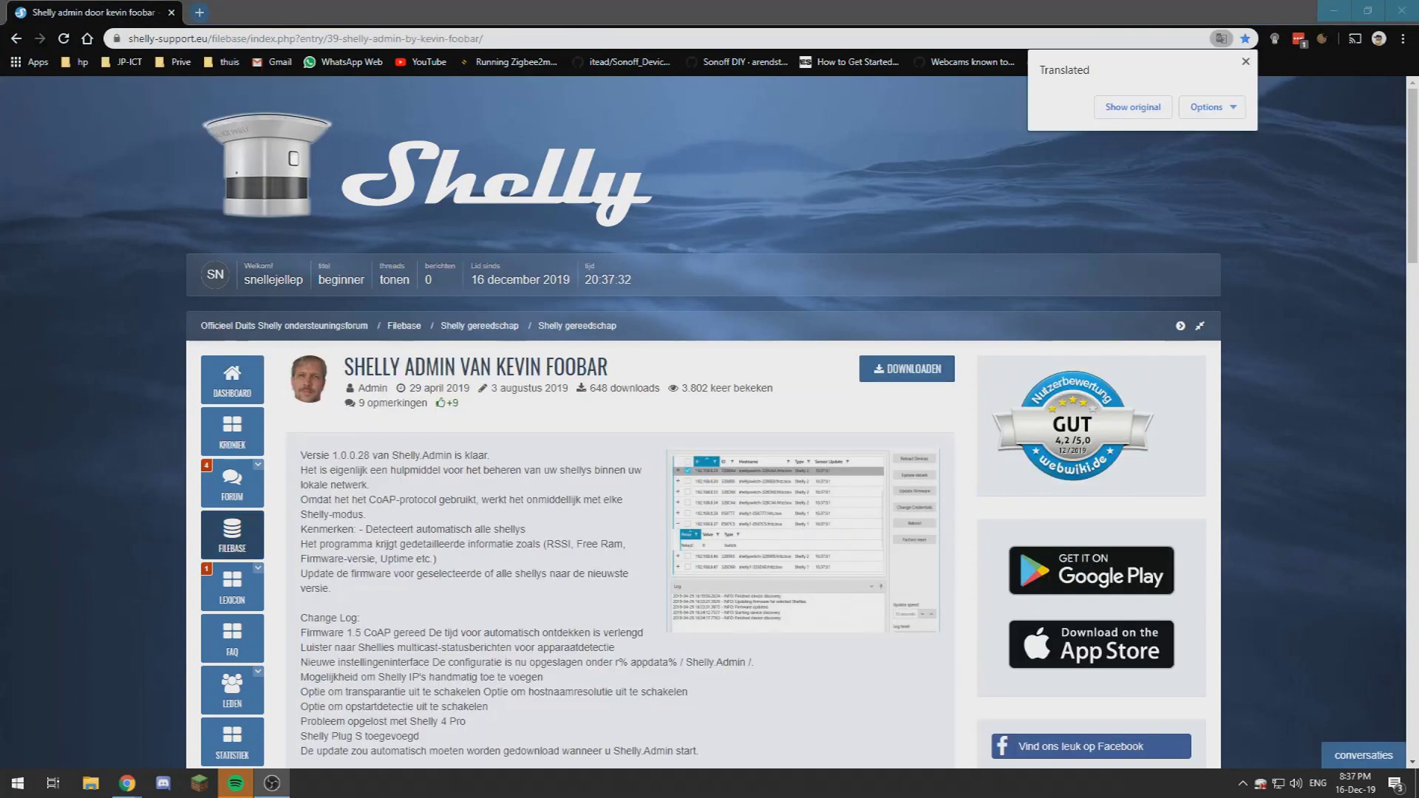
{"action": "scroll", "coordinate": [1336, 324], "scroll_direction": "down", "scroll_amount": 4}
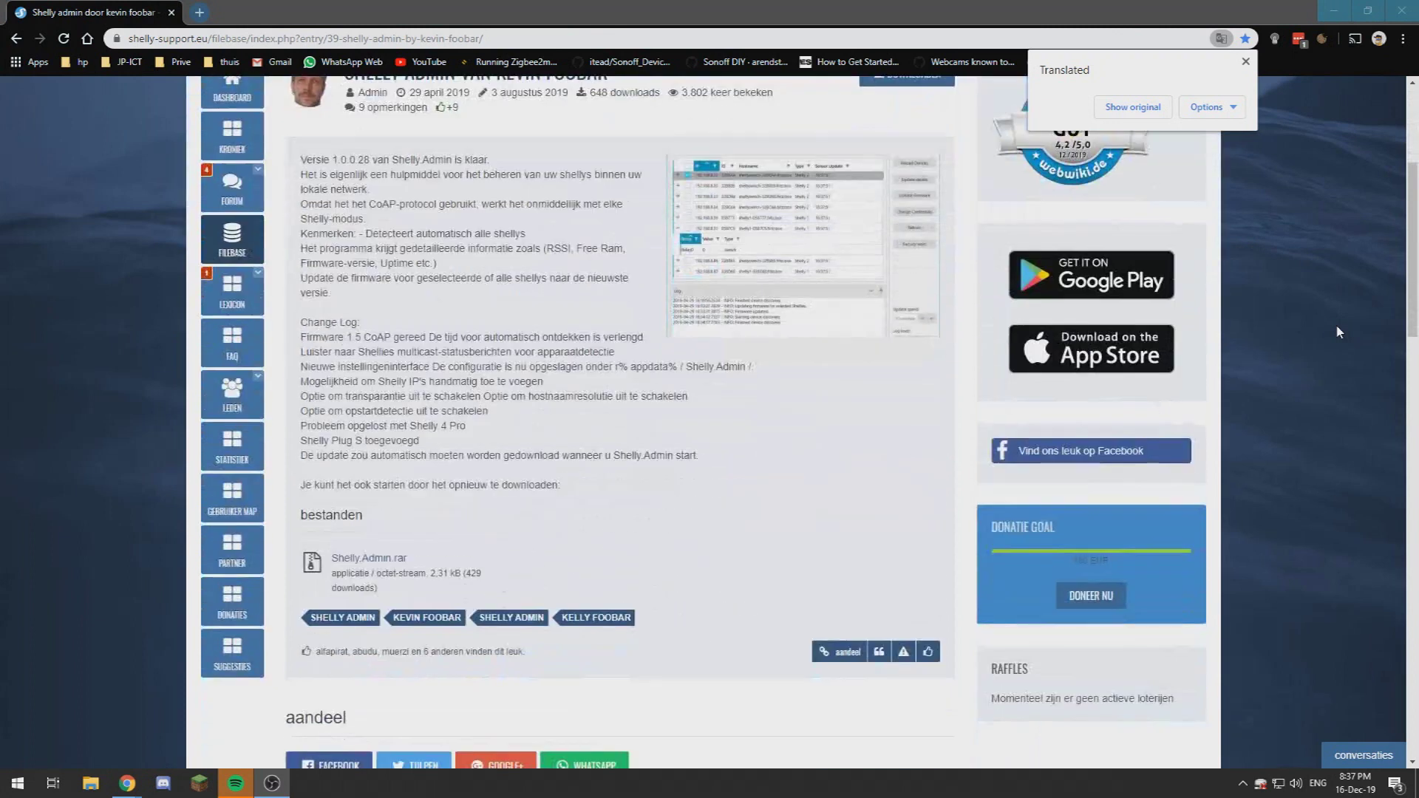
{"action": "left_click", "coordinate": [355, 563]}
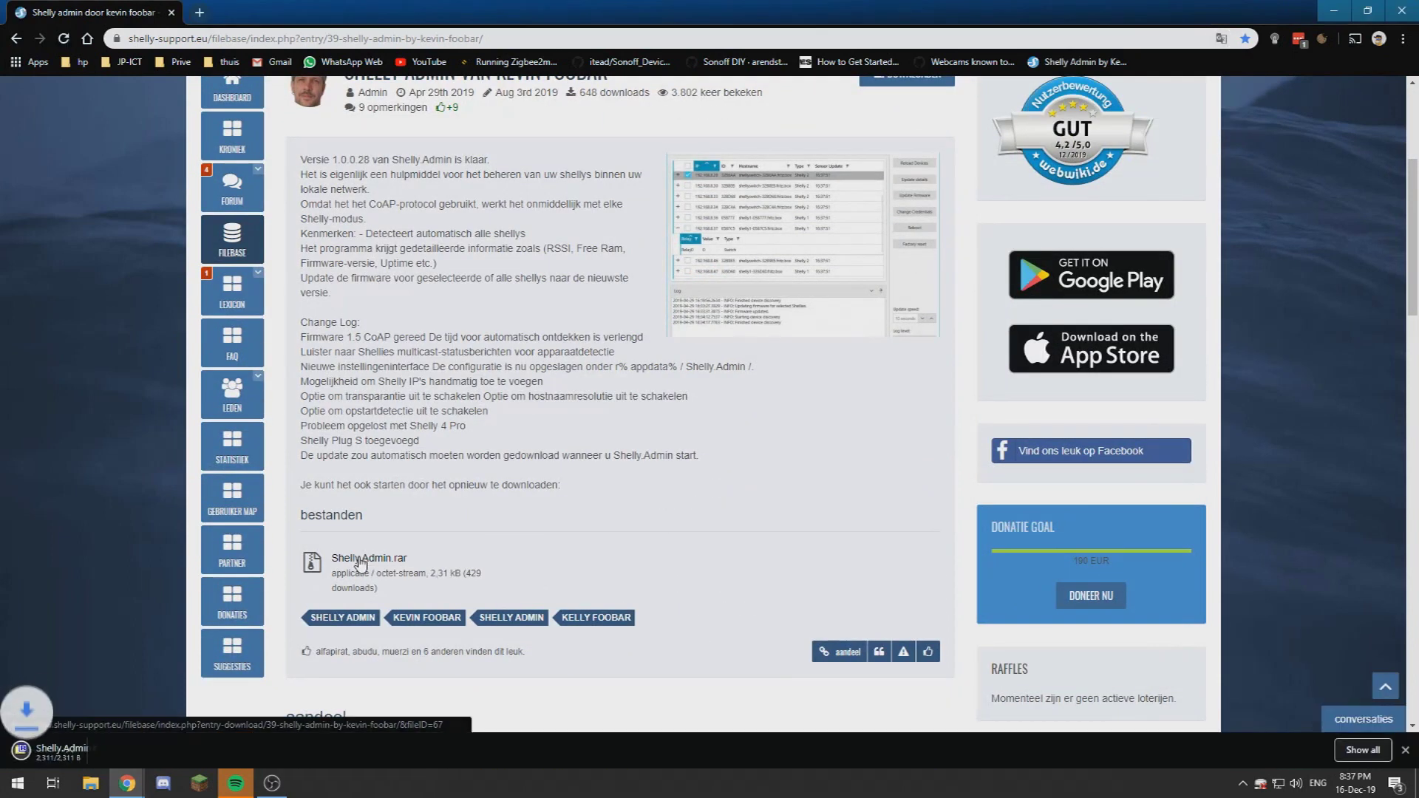
Open Shelly.Admin.rar in 7-Zip, then install and run Shelly.Admin.application past both security warnings.
{"action": "left_click", "coordinate": [87, 754]}
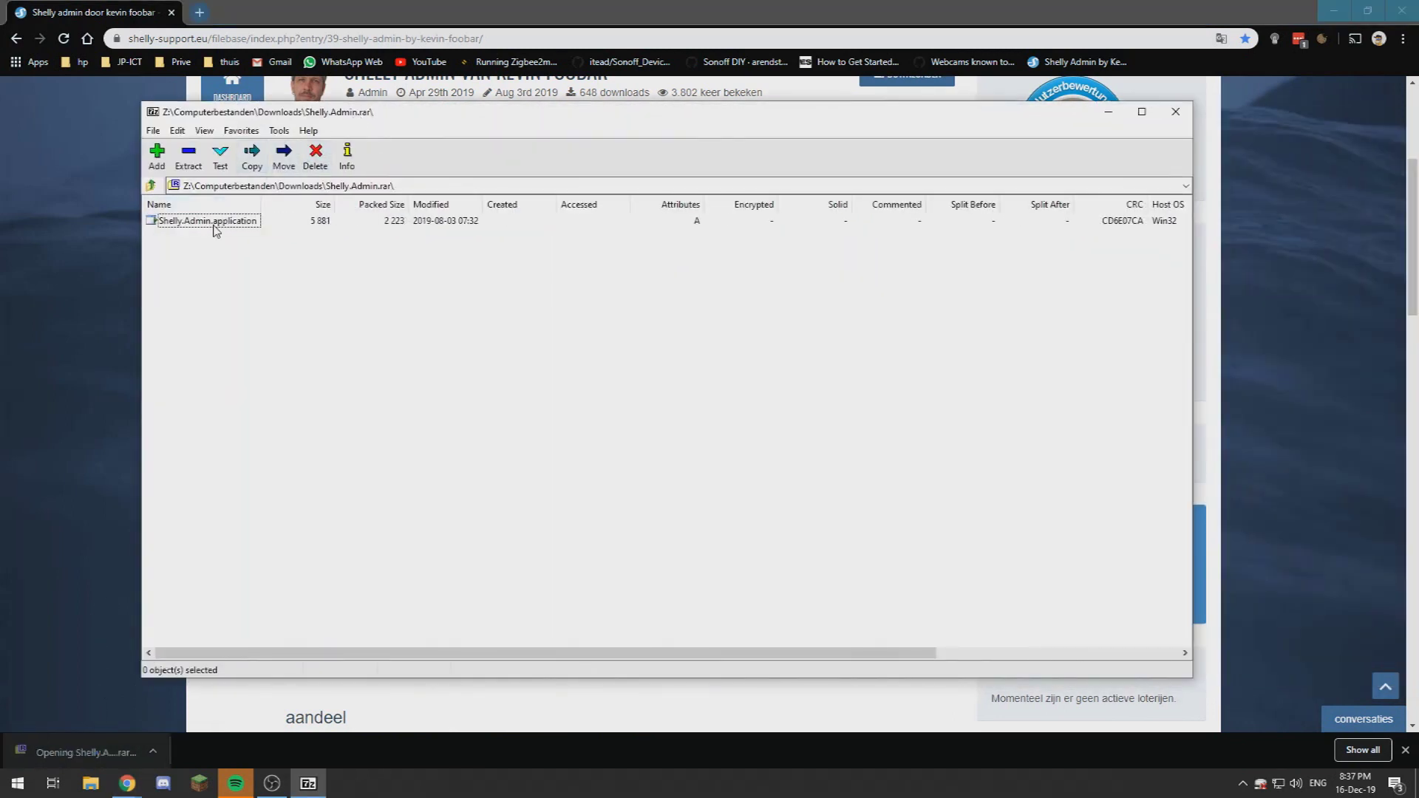
{"action": "left_click", "coordinate": [211, 221]}
{"action": "double_click", "coordinate": [211, 221]}
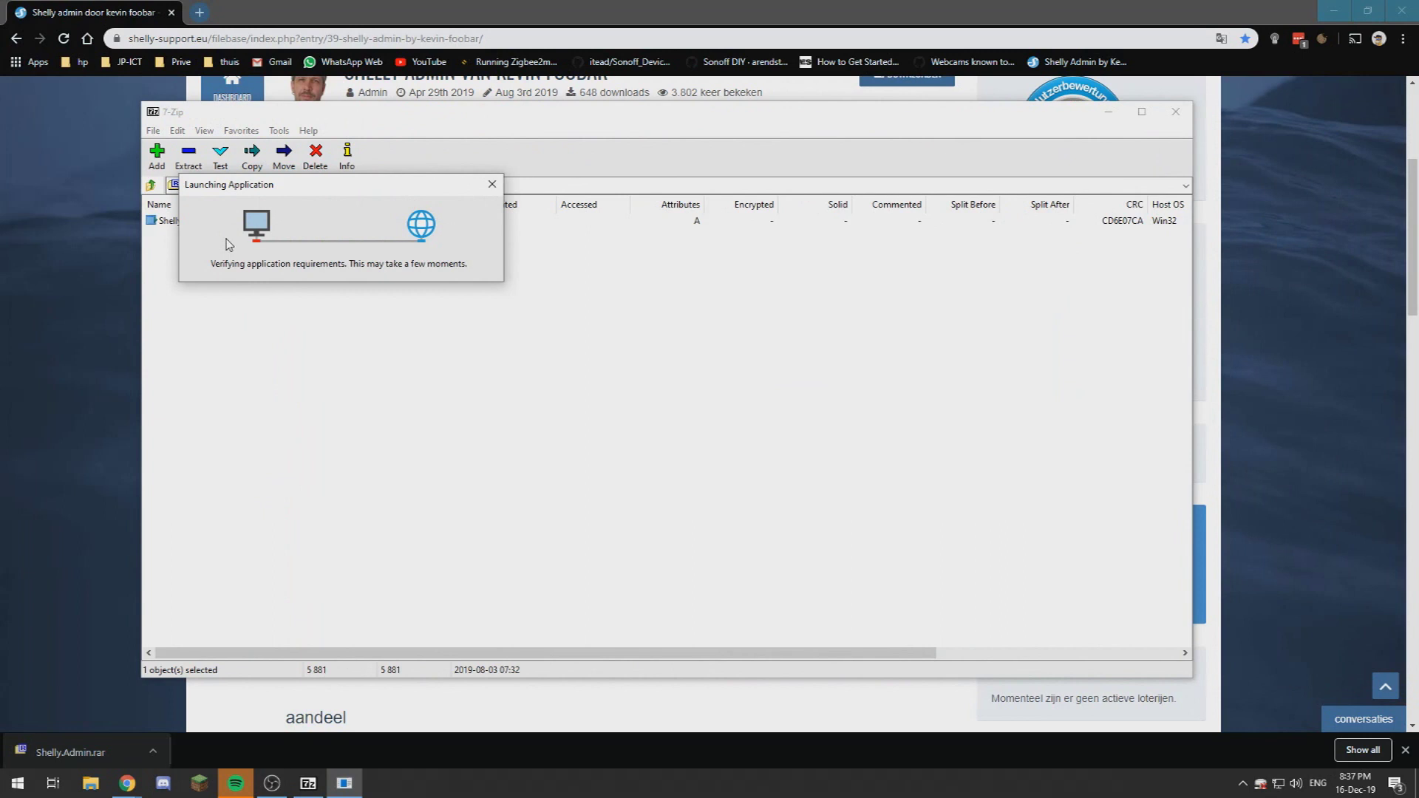
{"action": "left_click", "coordinate": [333, 220]}
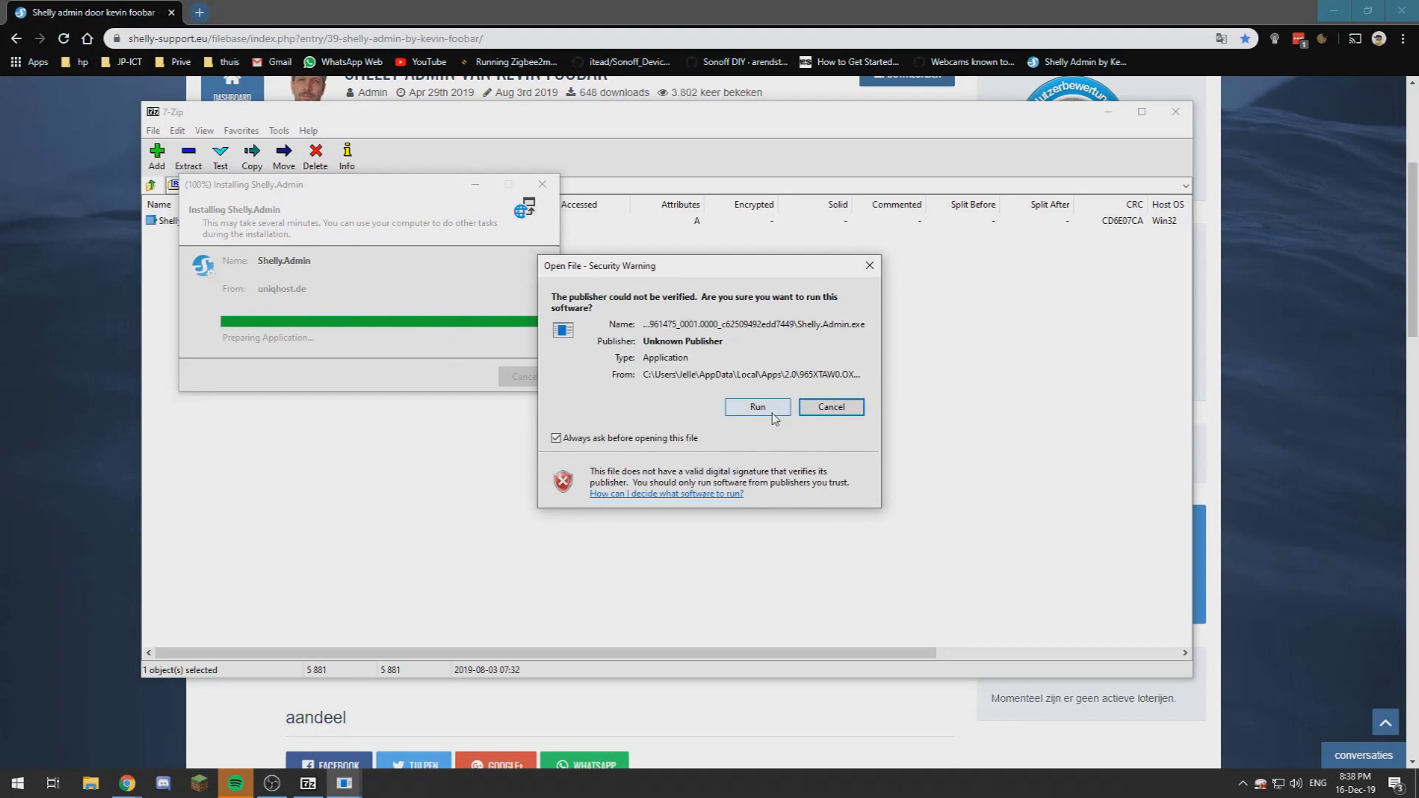
{"action": "left_click", "coordinate": [758, 407]}
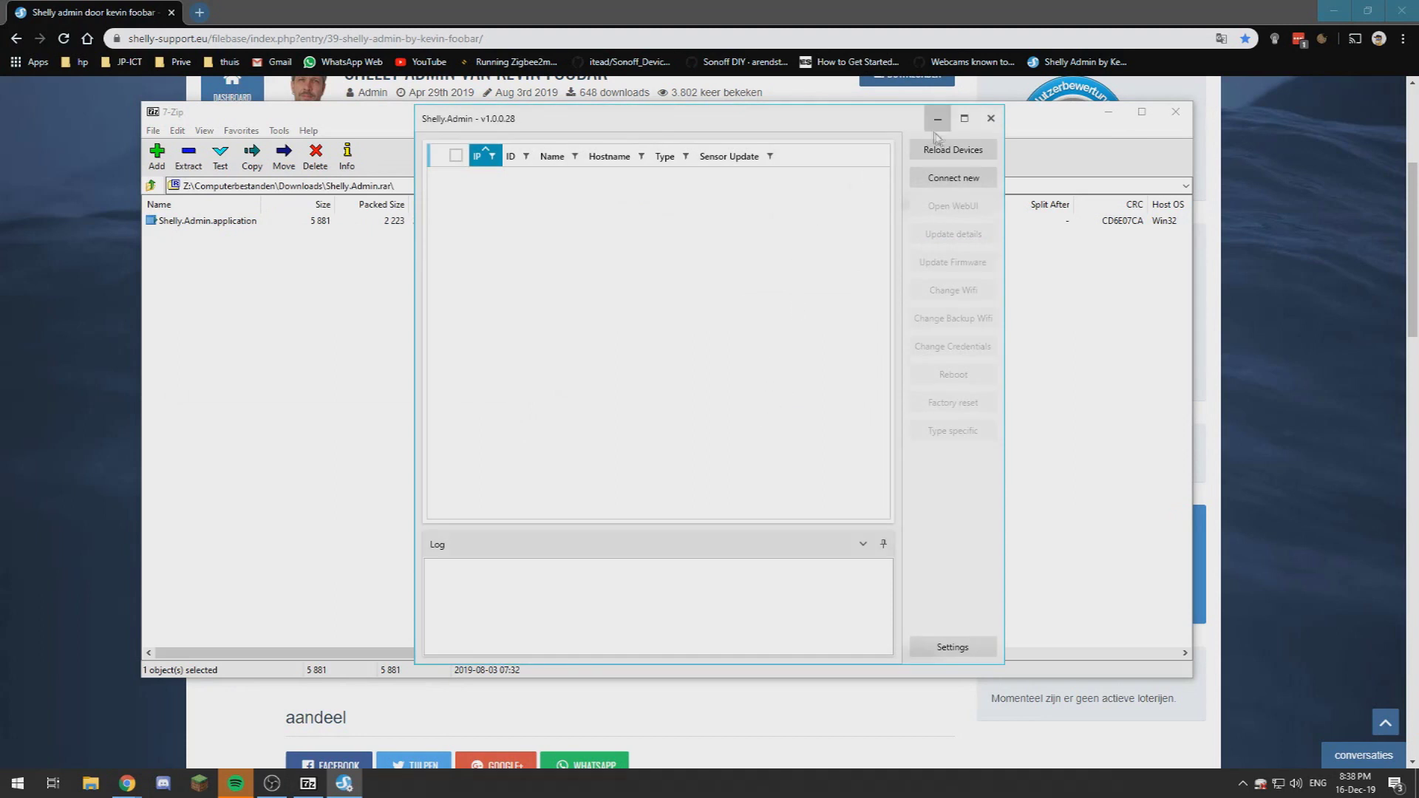
Reload devices and tick all three Shellies at 192.168.16.121, .122 and .123.
{"action": "left_click", "coordinate": [958, 157]}
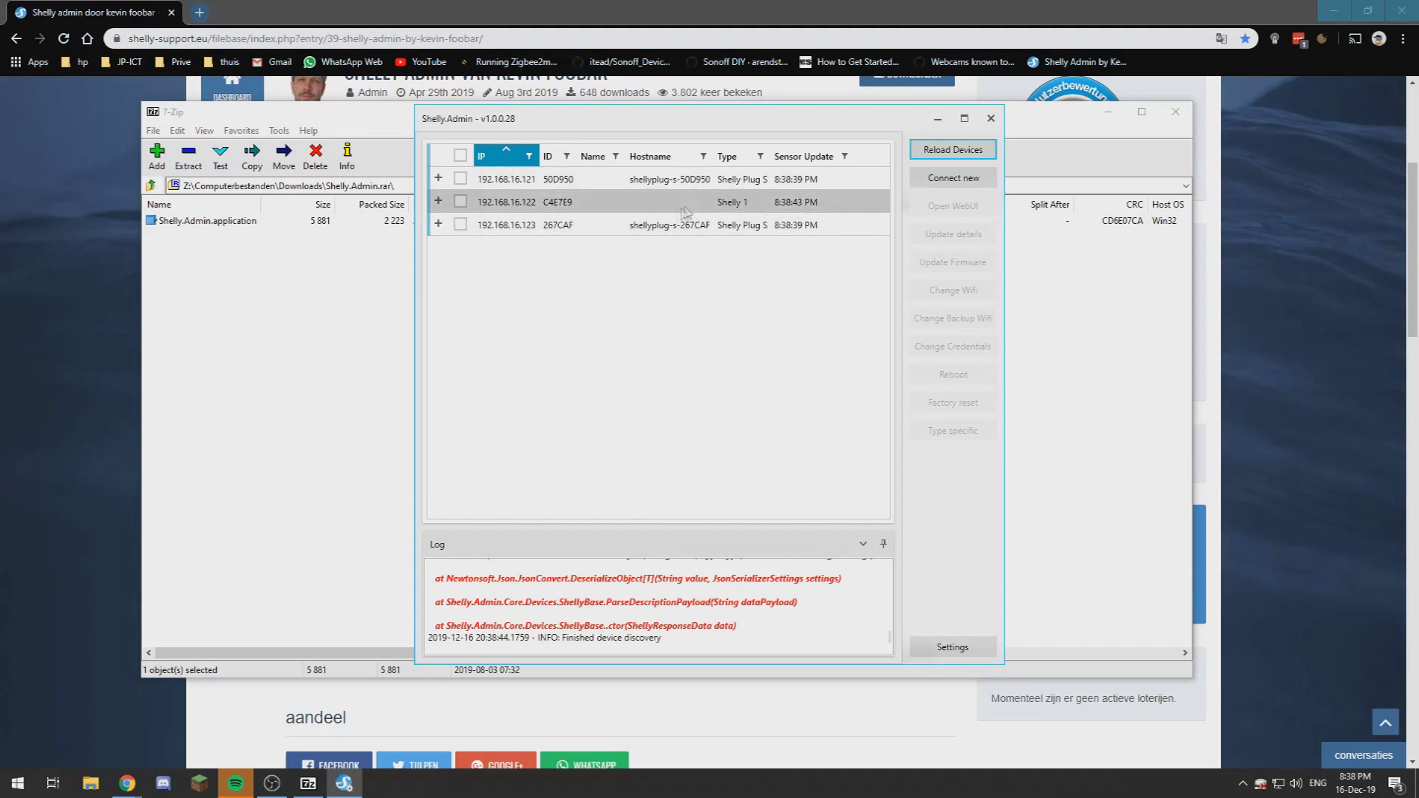
{"action": "left_click", "coordinate": [461, 225]}
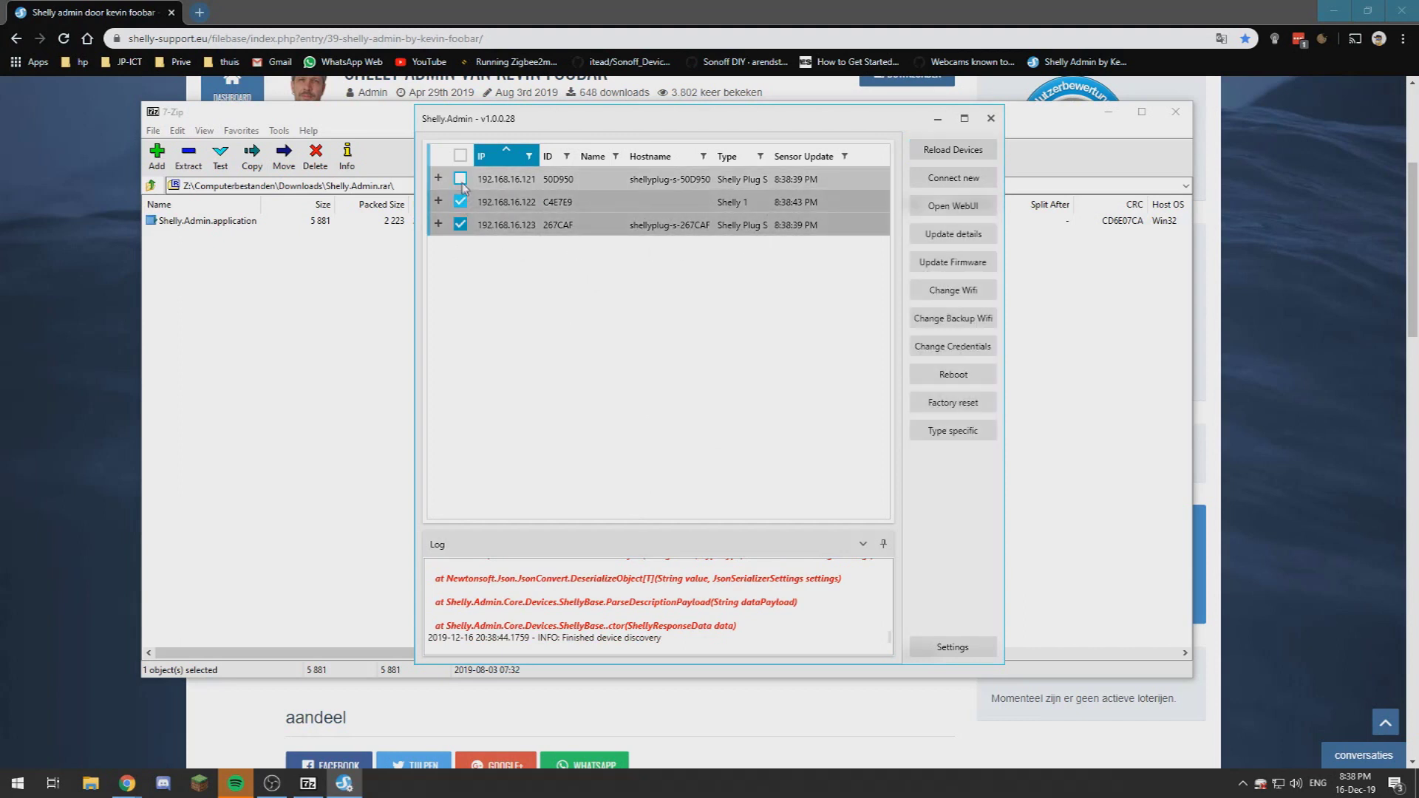
{"action": "left_click", "coordinate": [461, 180]}
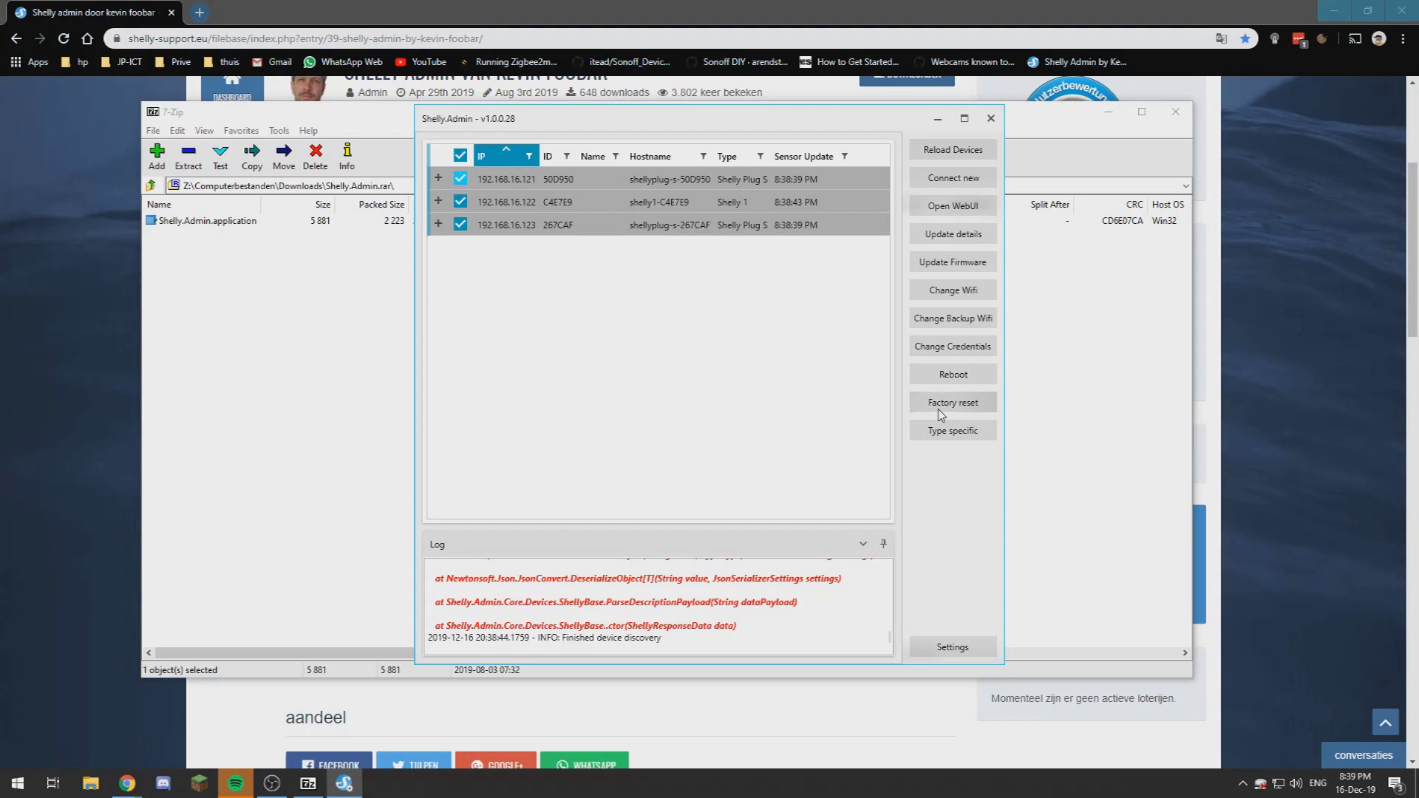
{"action": "left_click", "coordinate": [953, 265]}
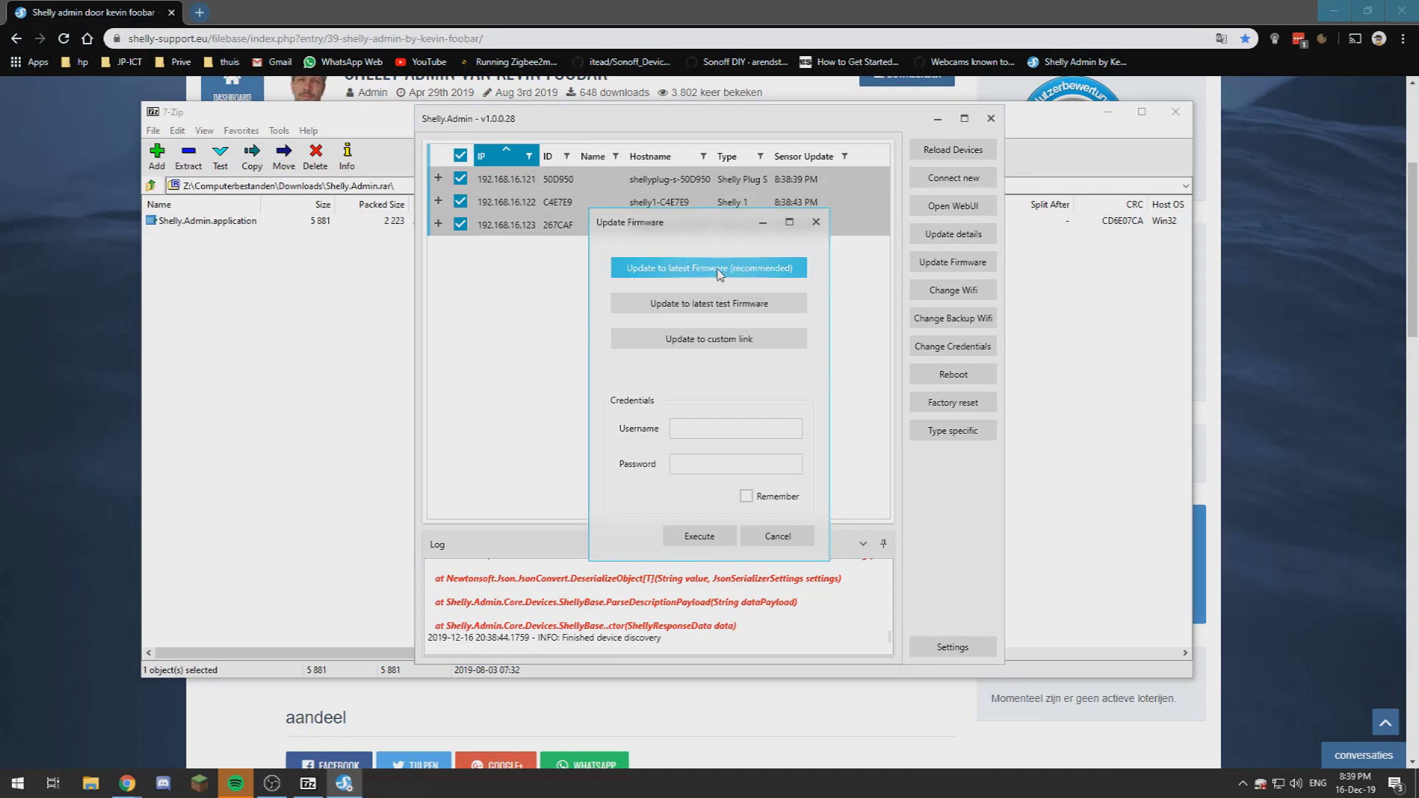
{"action": "left_click", "coordinate": [719, 270]}
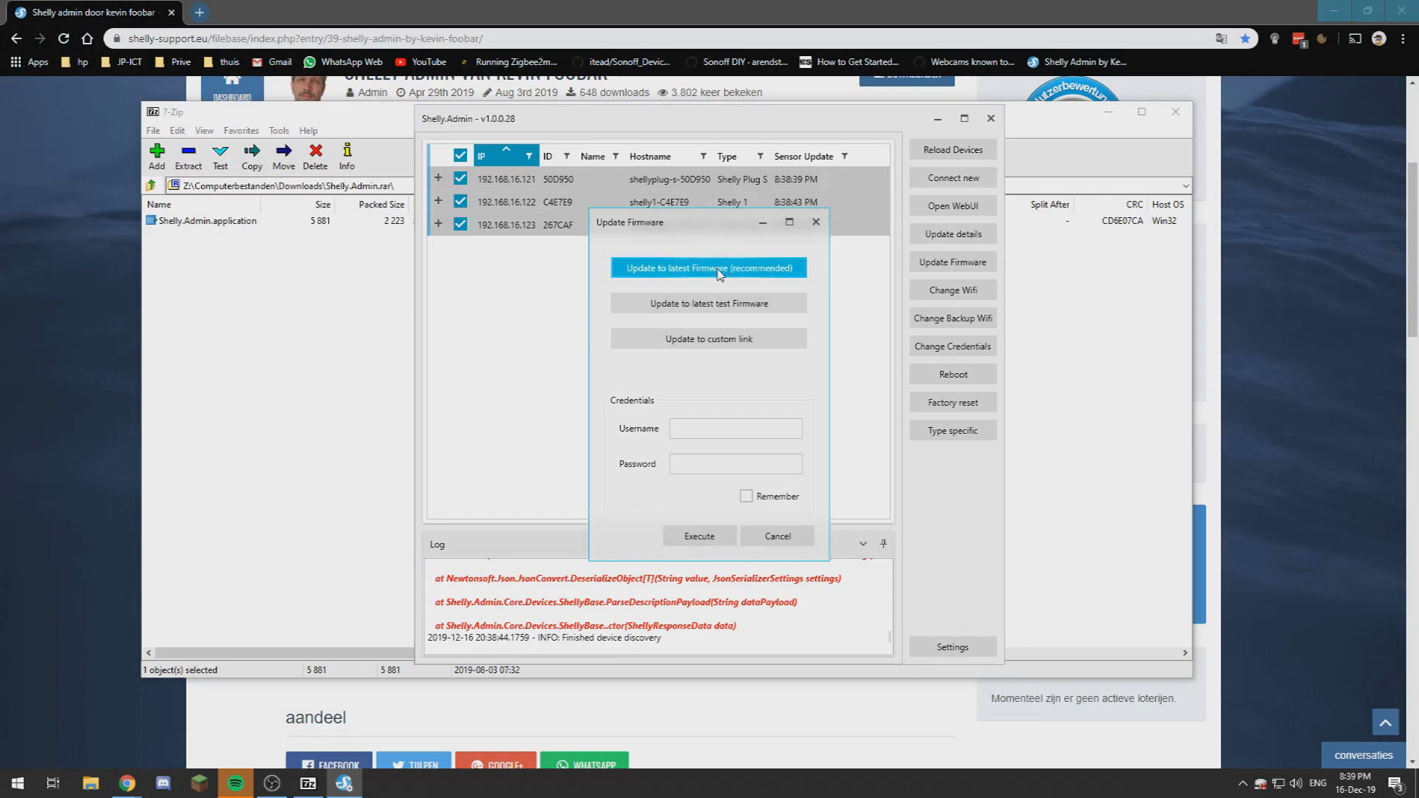
{"action": "left_click", "coordinate": [723, 427]}
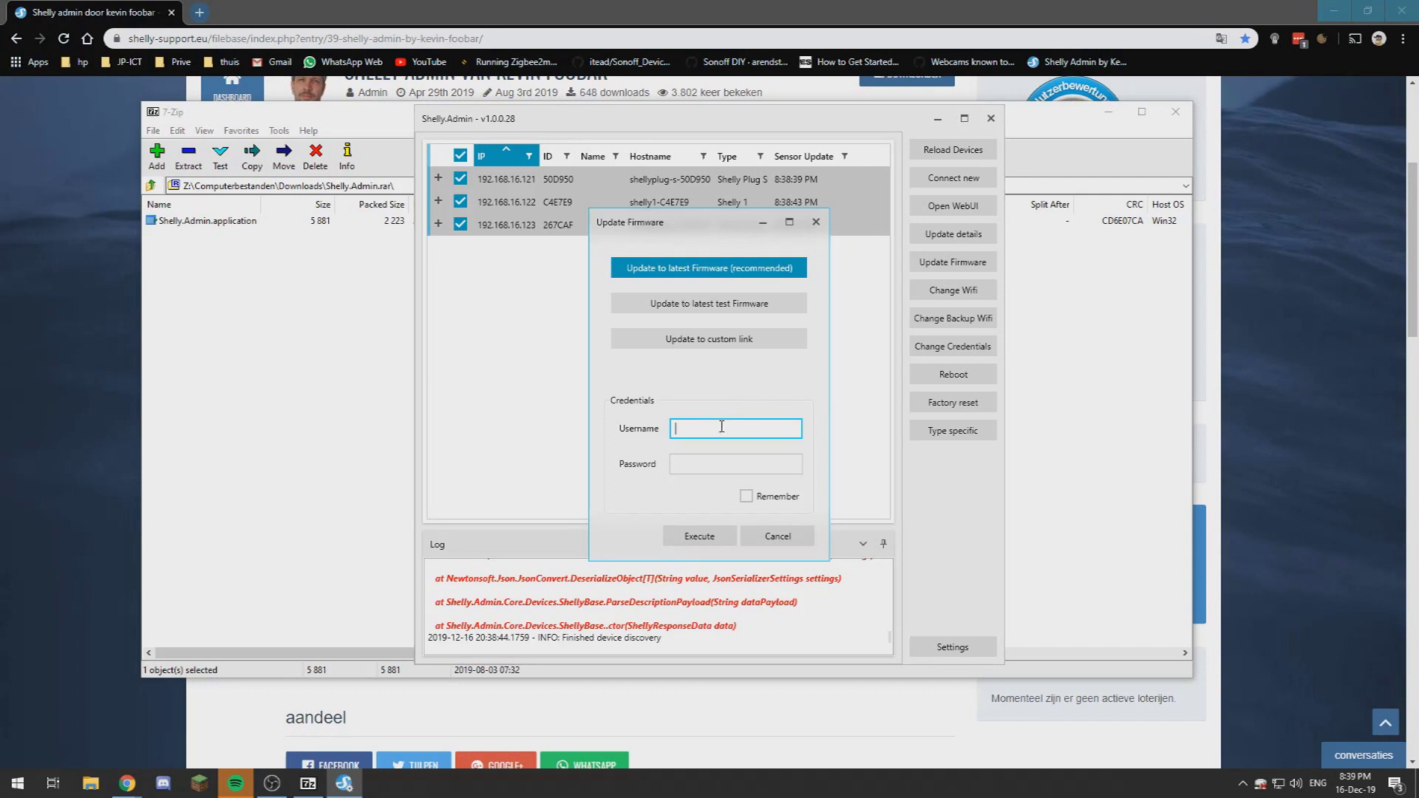
{"action": "type", "text": "snellejellep"}
Paste the saved password from the password manager, tick Remember, and execute the update.
{"action": "left_click", "coordinate": [1299, 39]}
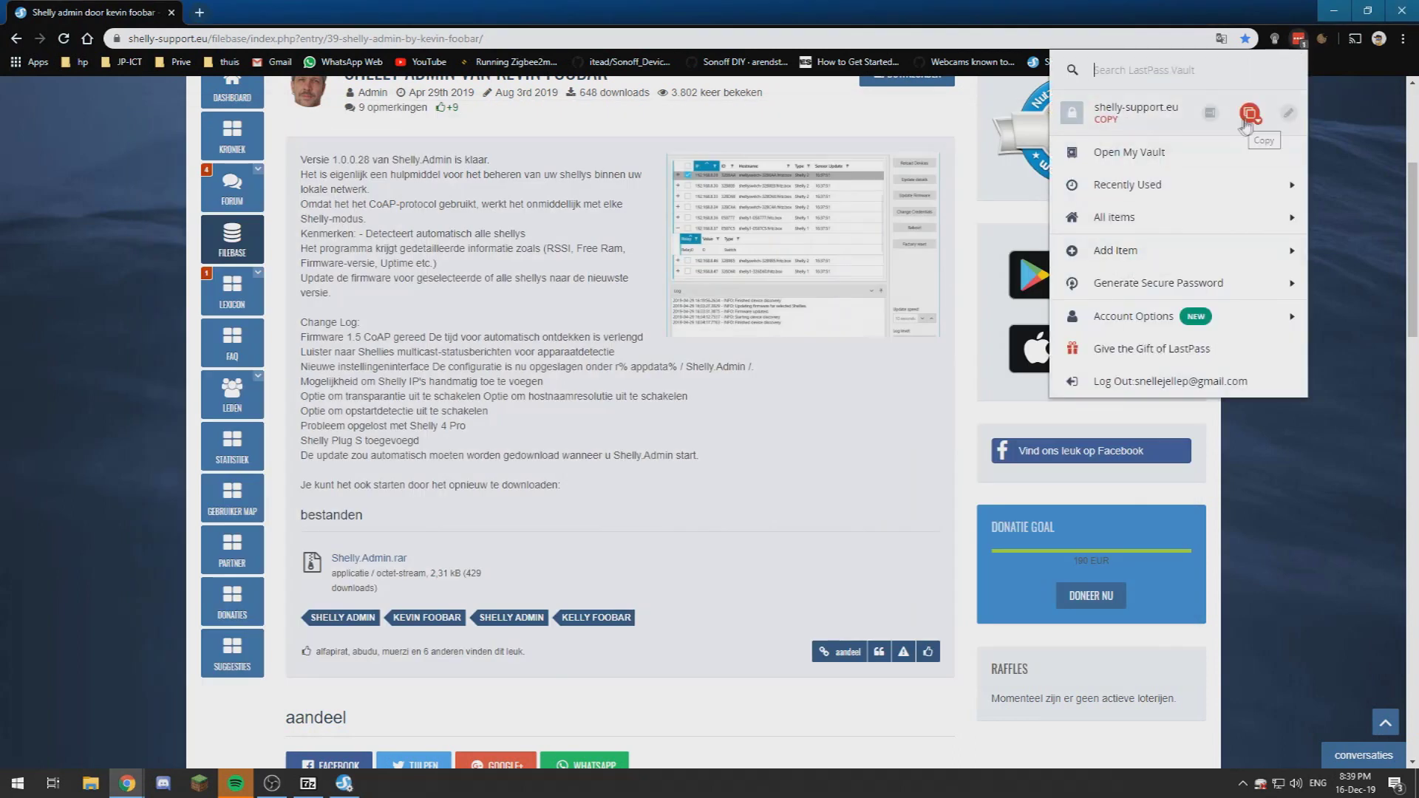
{"action": "left_click", "coordinate": [1252, 116]}
{"action": "left_click", "coordinate": [1220, 176]}
{"action": "left_click", "coordinate": [344, 784]}
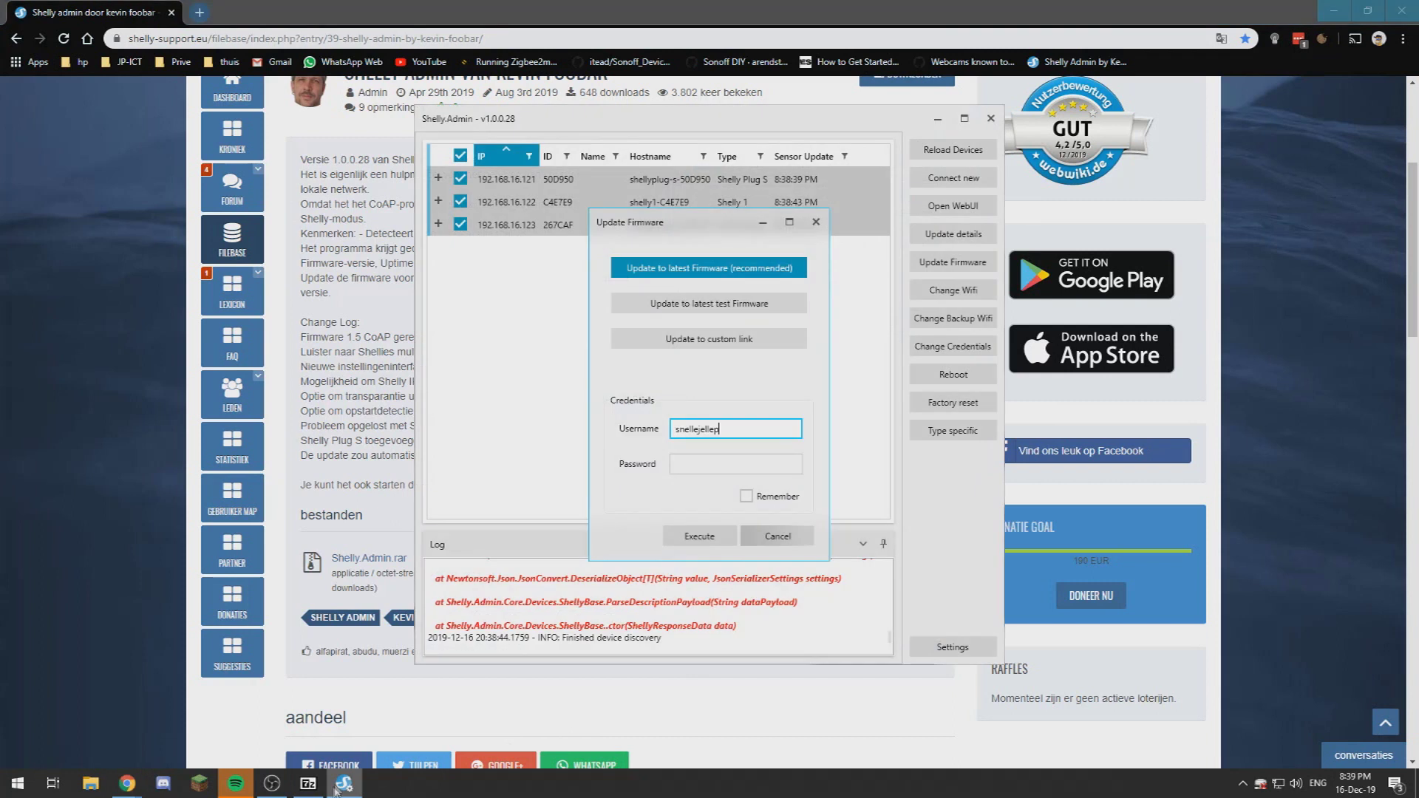
{"action": "left_click", "coordinate": [730, 464]}
{"action": "key", "text": "ctrl+v"}
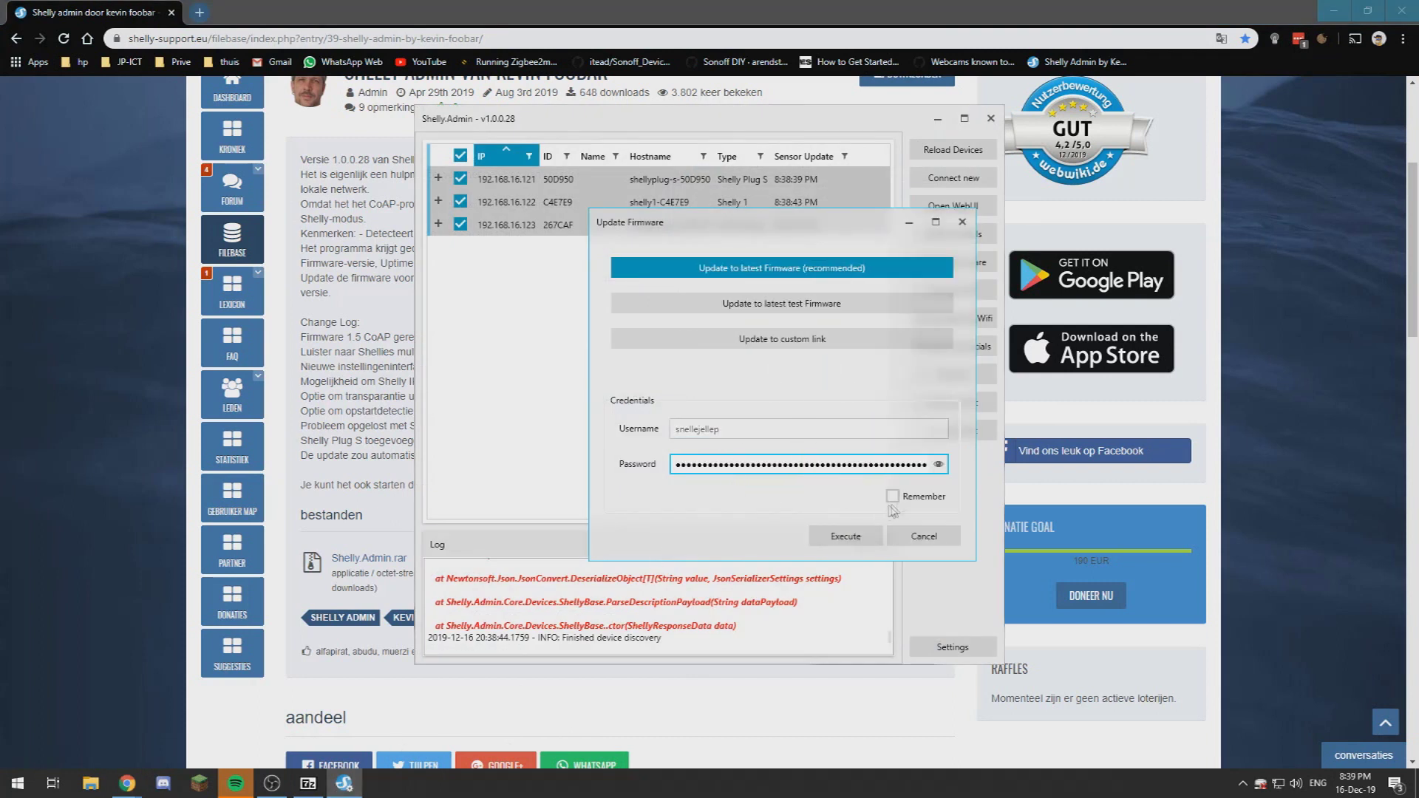
{"action": "left_click", "coordinate": [893, 496]}
{"action": "left_click", "coordinate": [846, 536]}
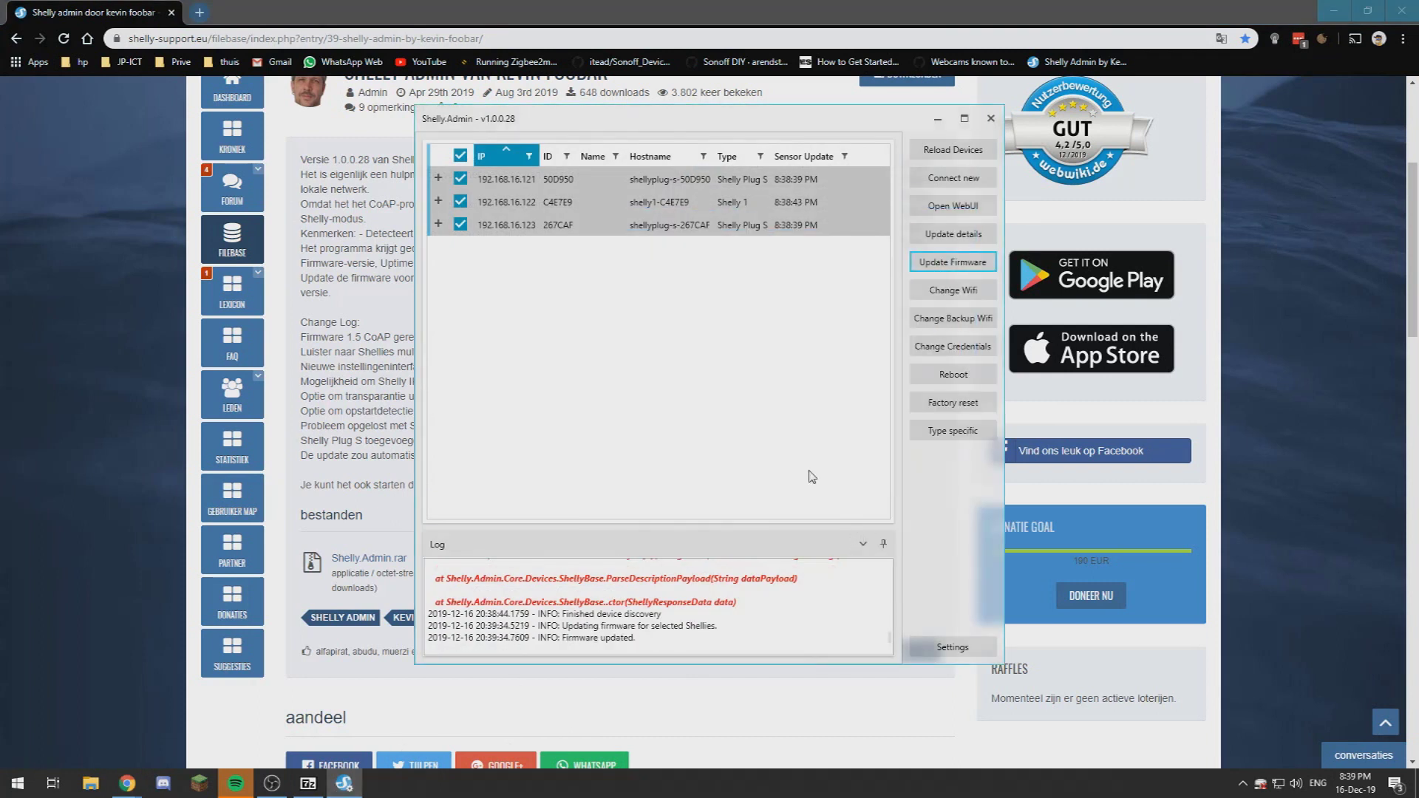